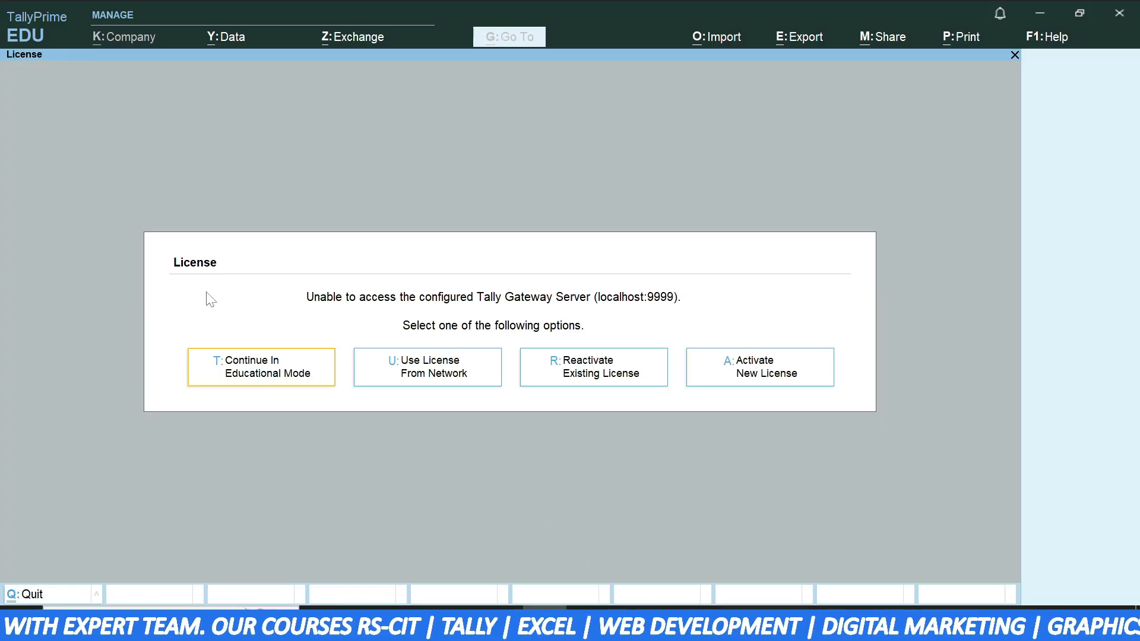
- Continue in Educational Mode and choose Create Company from the Select Company list
{"action": "left_click", "coordinate": [282, 382]}
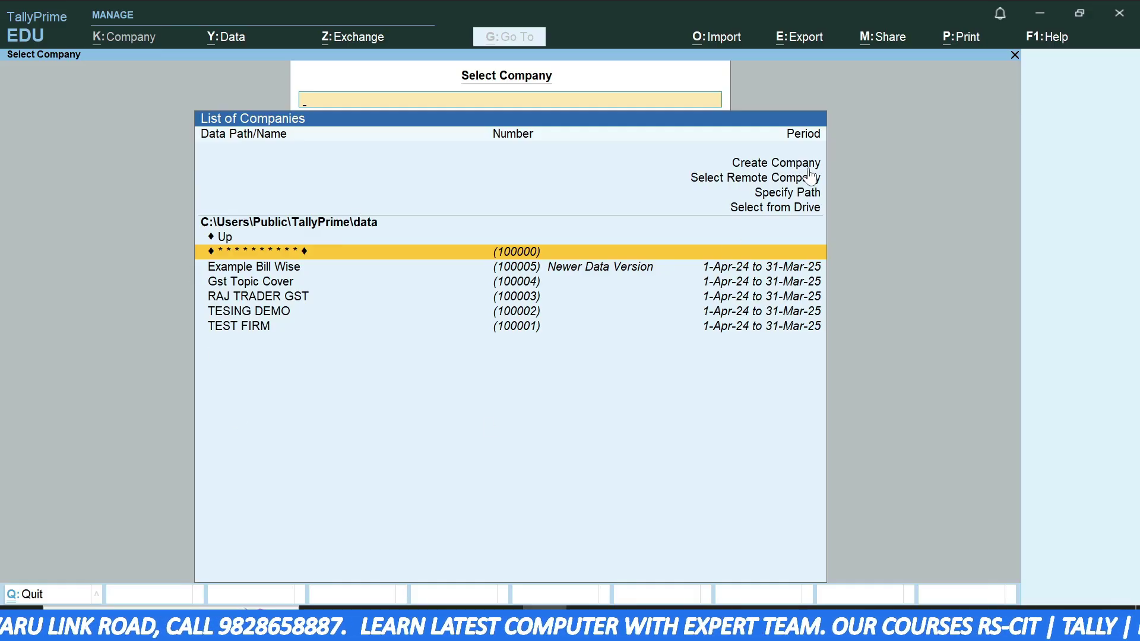
{"action": "left_click", "coordinate": [774, 164]}
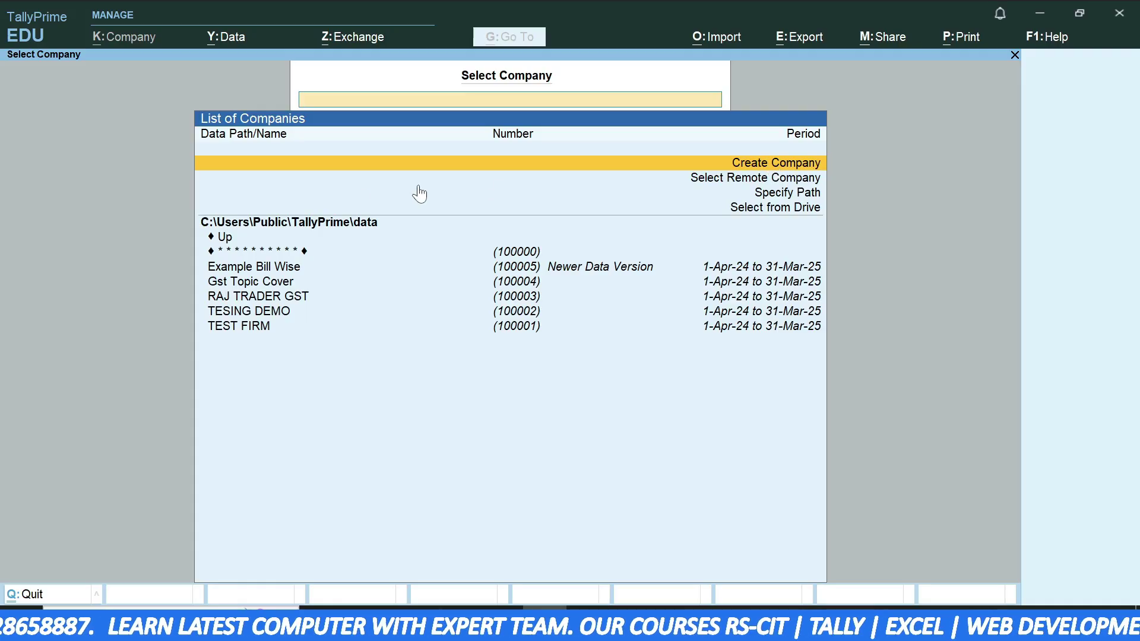
{"action": "left_click", "coordinate": [762, 162]}
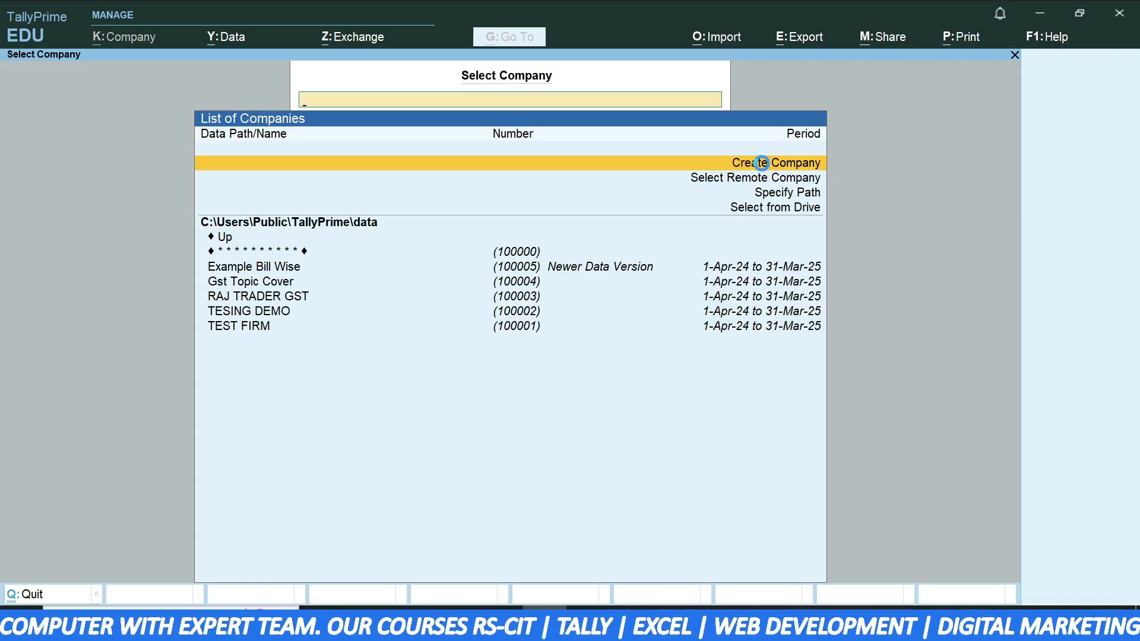
- Open the blank Company Creation form, briefly checking its Print and Share options
{"action": "left_click", "coordinate": [763, 166]}
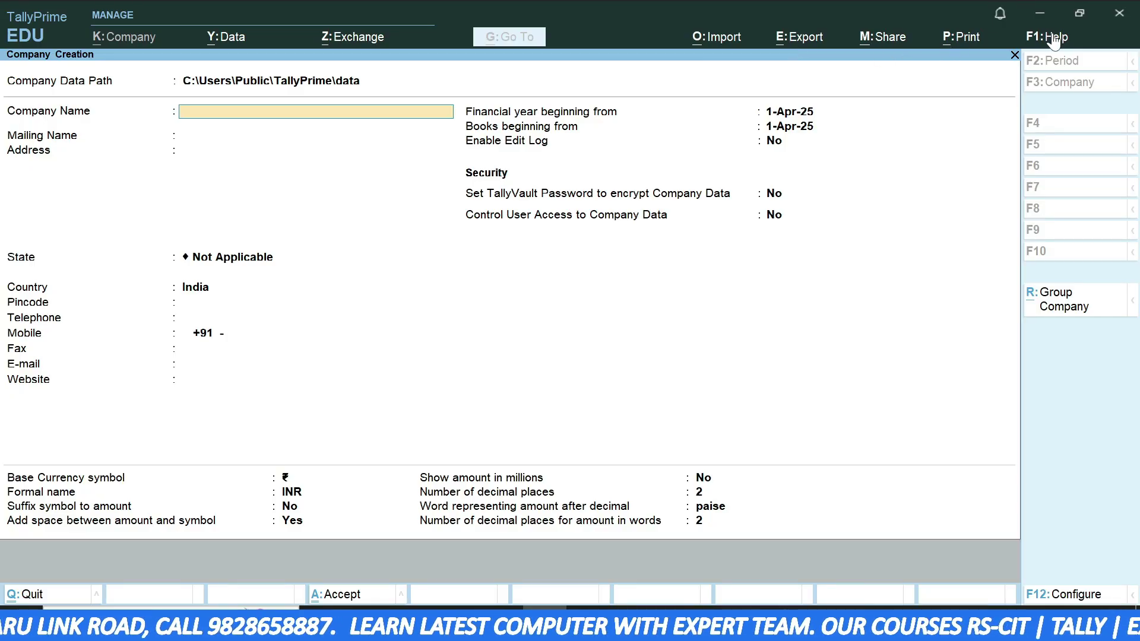
{"action": "left_click", "coordinate": [960, 46]}
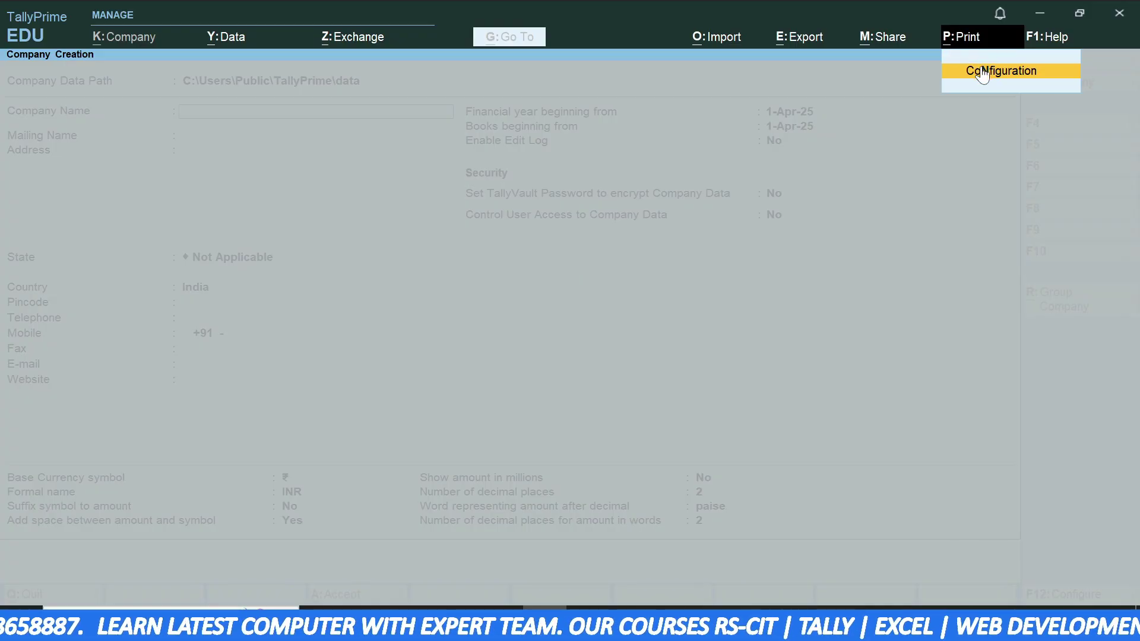
{"action": "left_click", "coordinate": [889, 39]}
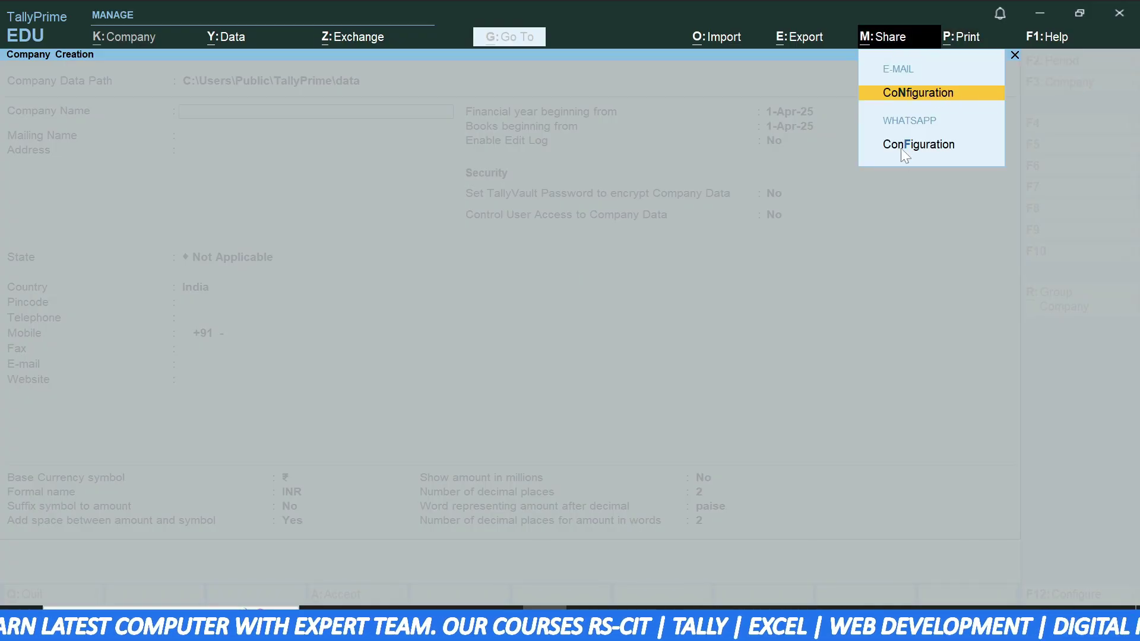
{"action": "left_click", "coordinate": [1013, 55]}
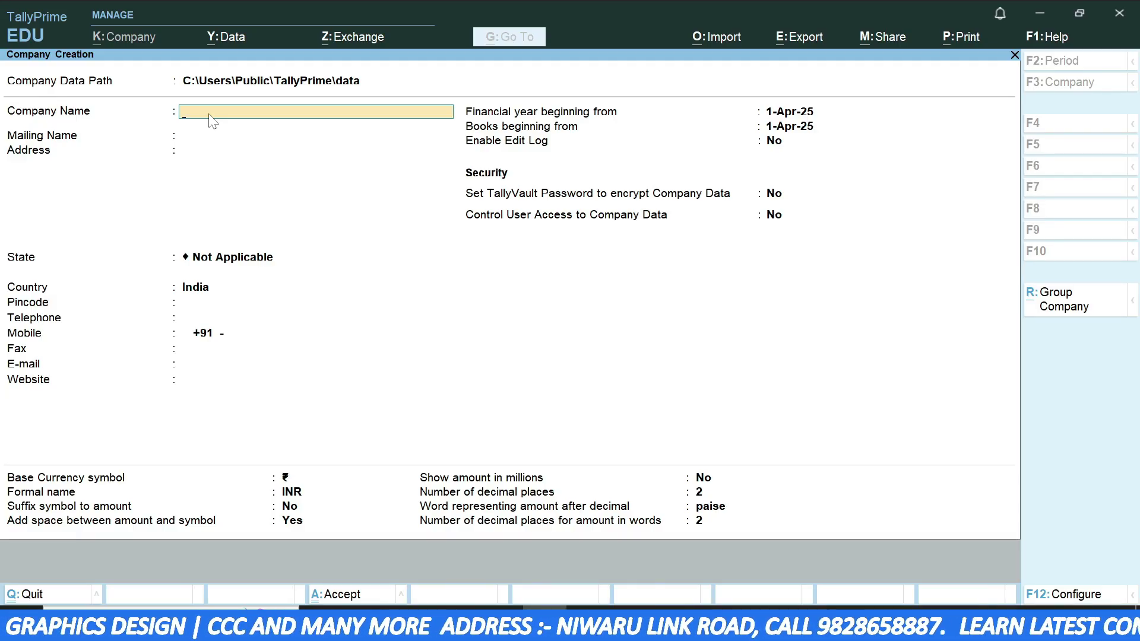
- Name the company Mukesh Agency, keep the matching mailing name, and enter the two-line address
{"action": "type", "text": "Mukesh Agency"}
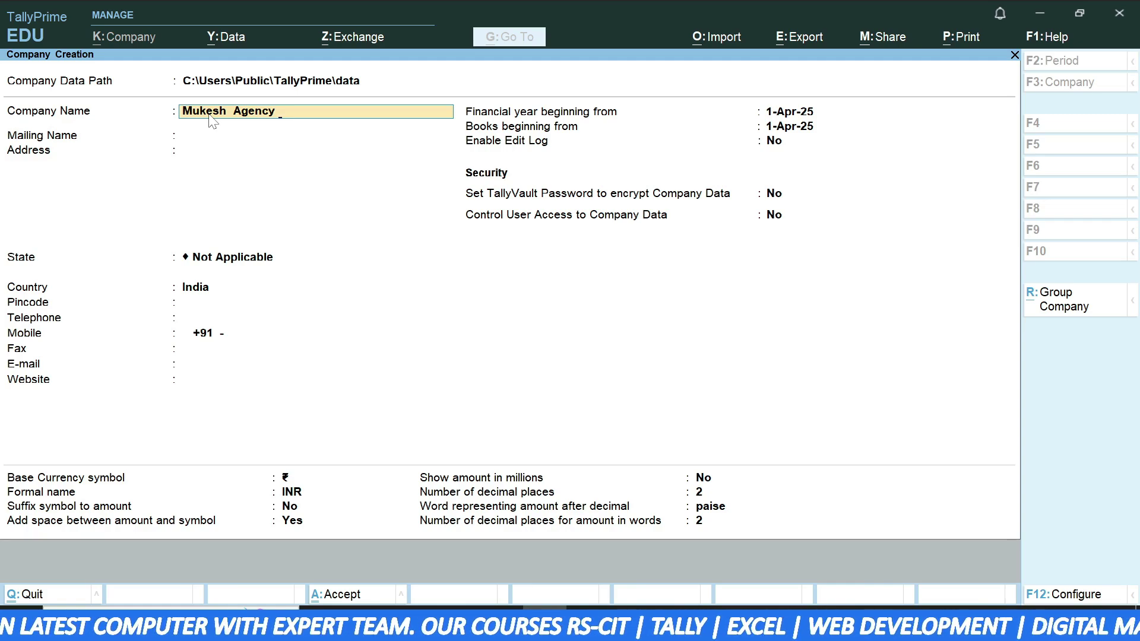
{"action": "key", "text": "Return"}
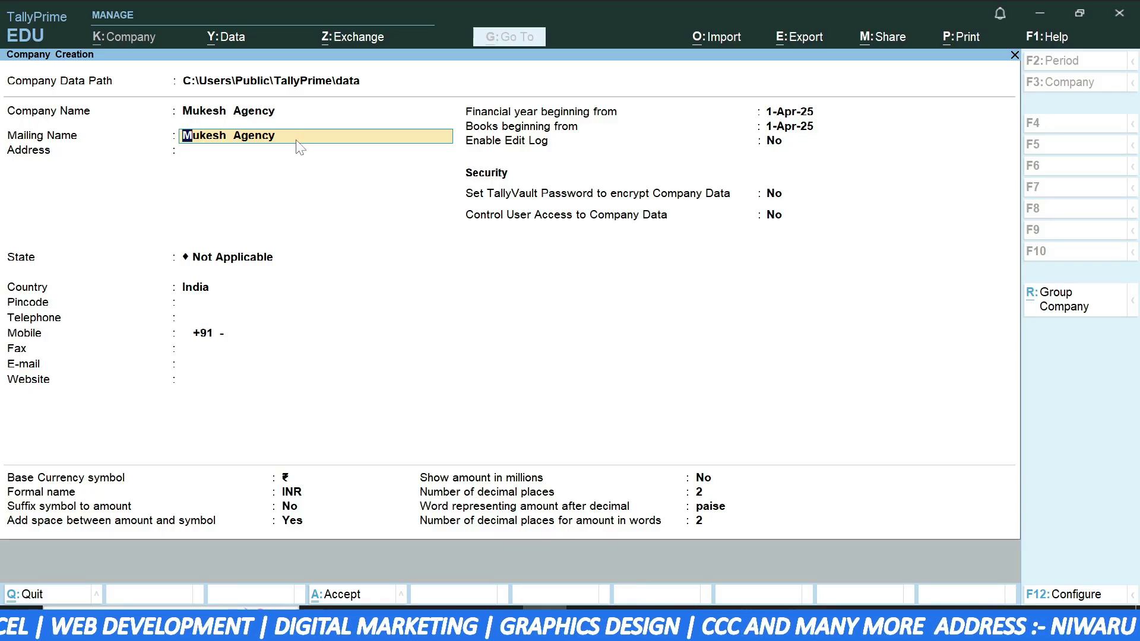
{"action": "key", "text": "Return"}
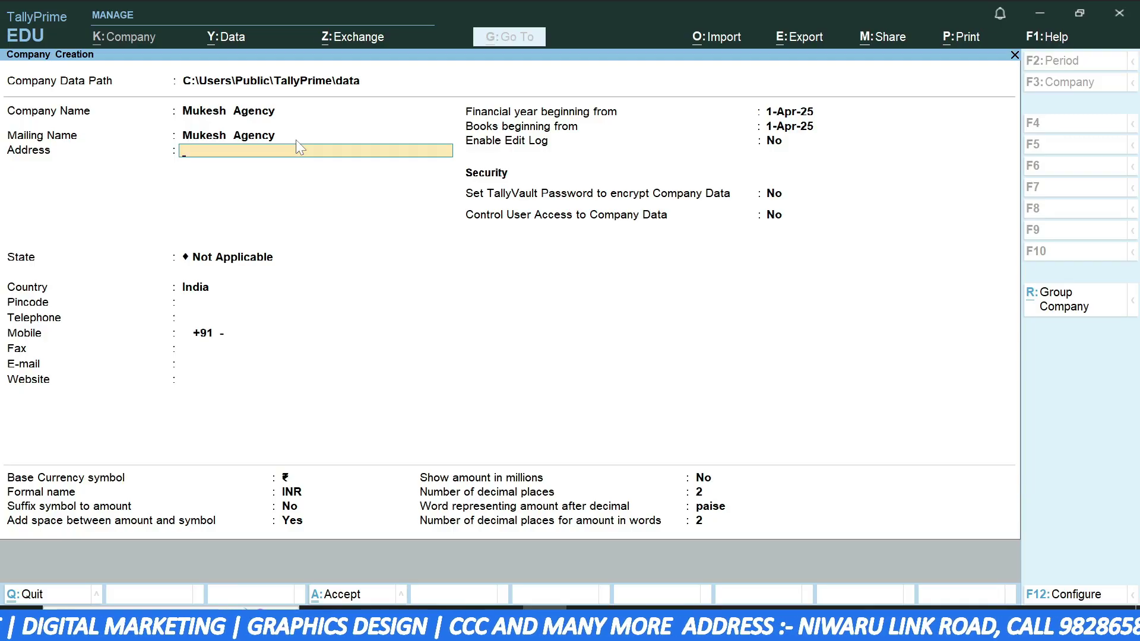
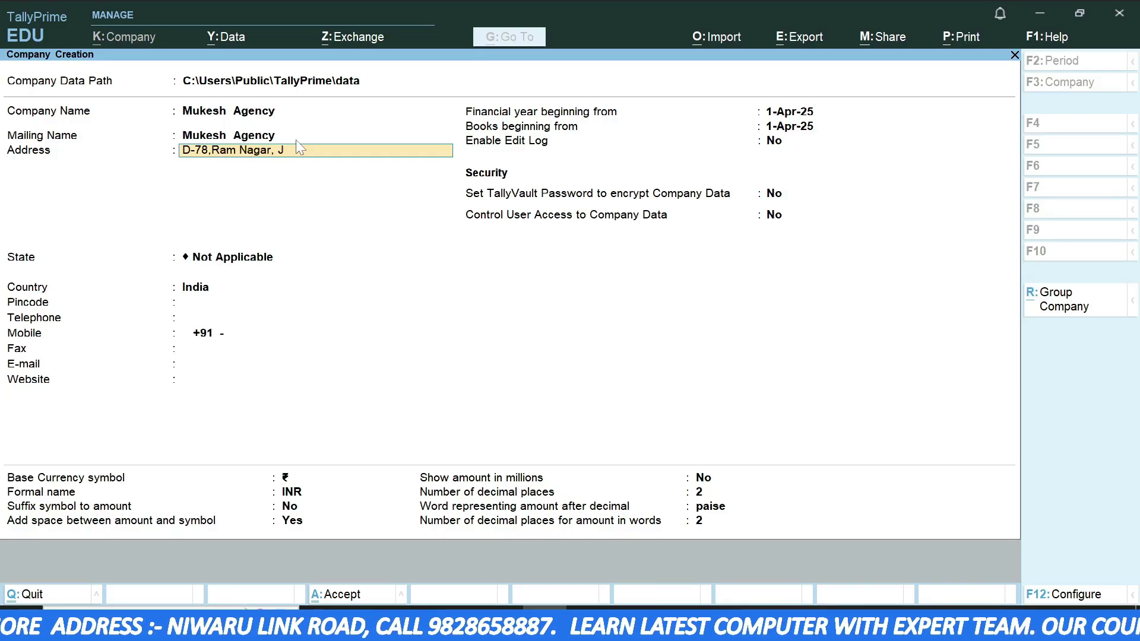
{"action": "key", "text": "Return"}
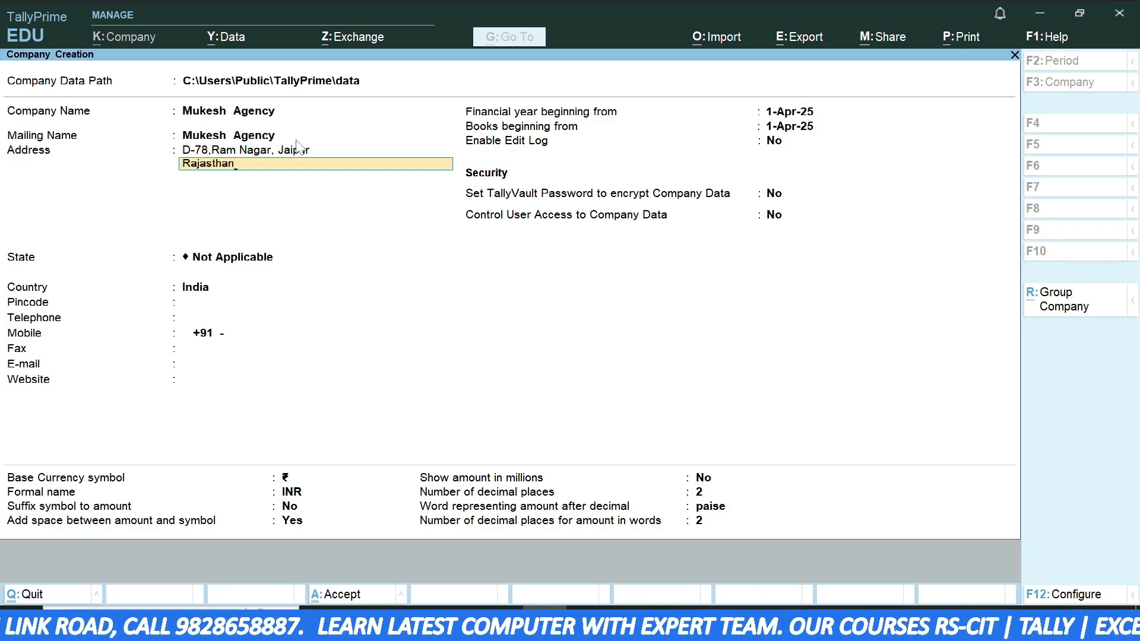
{"action": "key", "text": "Return"}
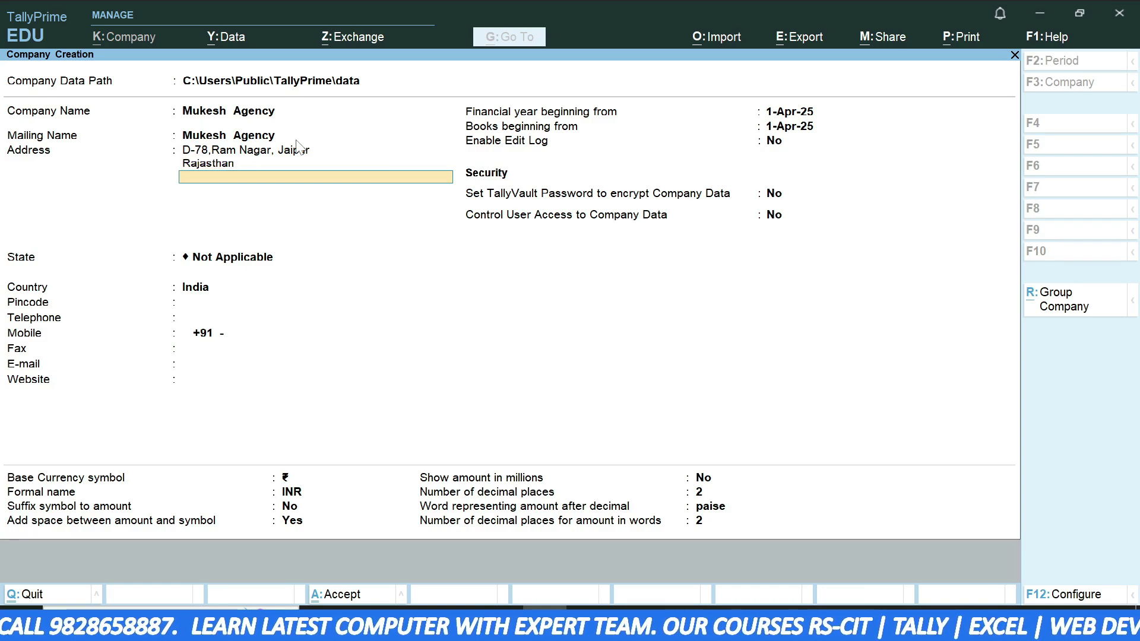
{"action": "key", "text": "Return"}
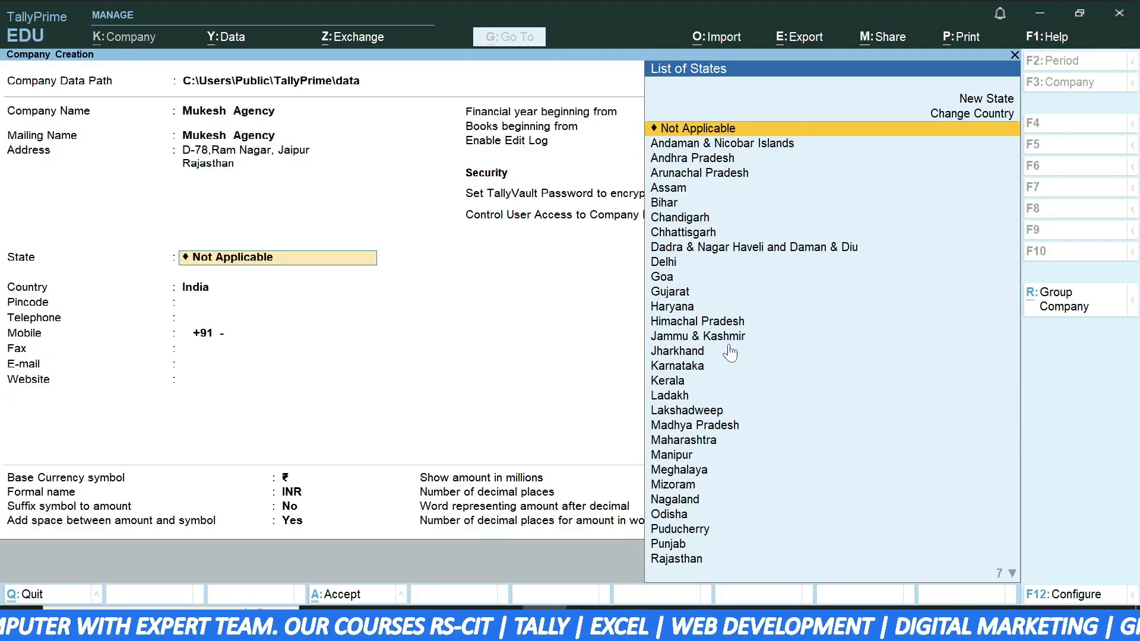
- Set the State to Rajasthan and keep India as the Country
{"action": "type", "text": "Ra"}
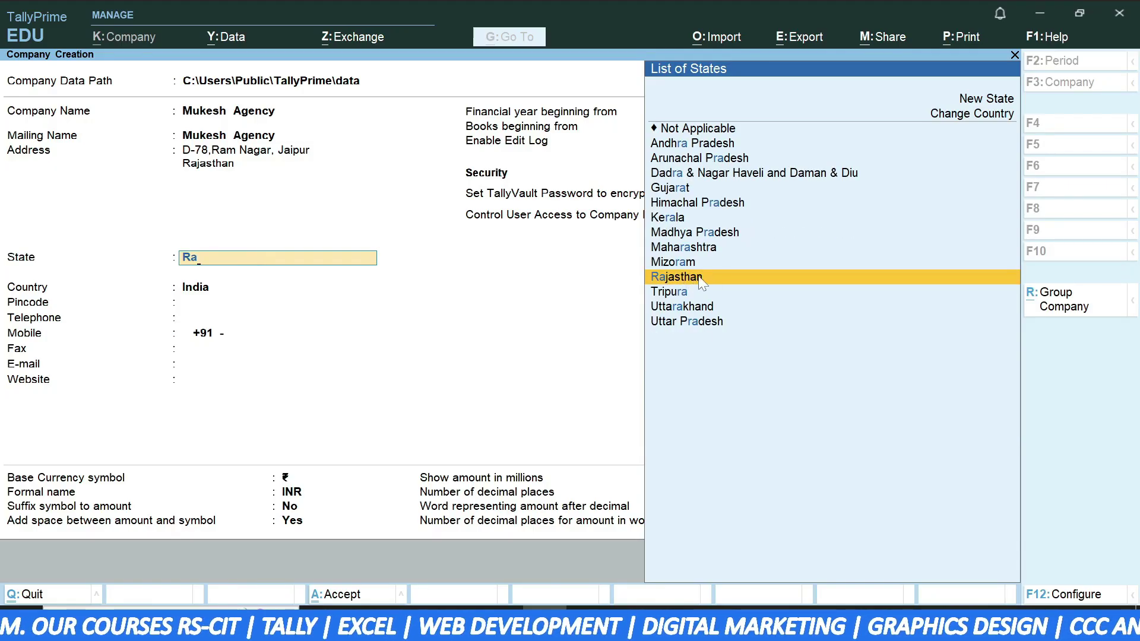
{"action": "key", "text": "Return"}
{"action": "left_click", "coordinate": [209, 287]}
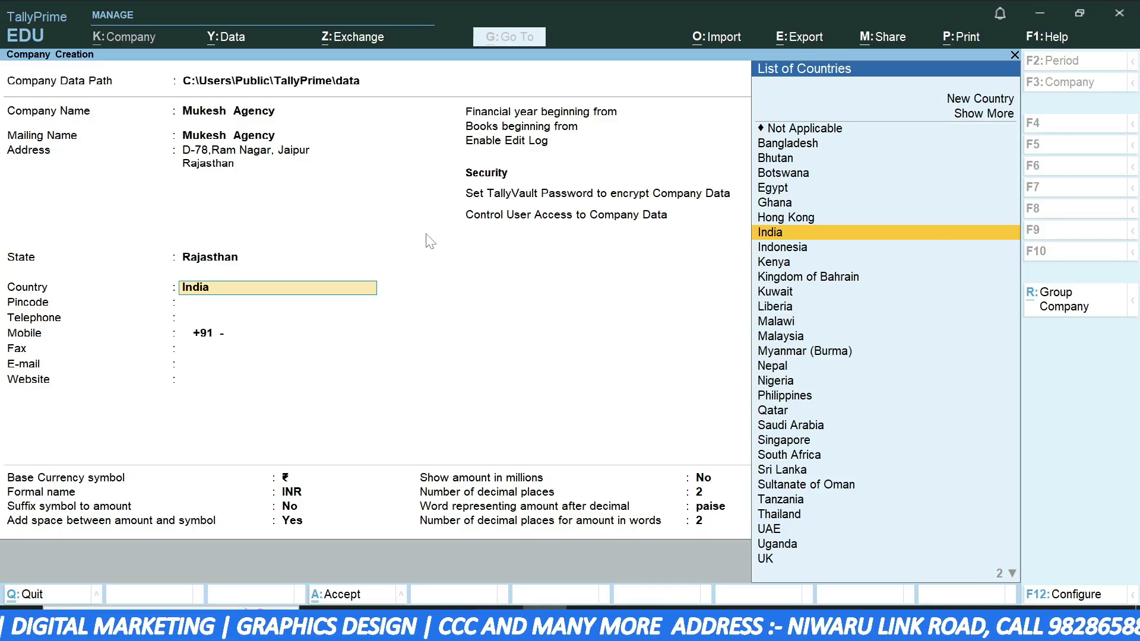
{"action": "key", "text": "Return"}
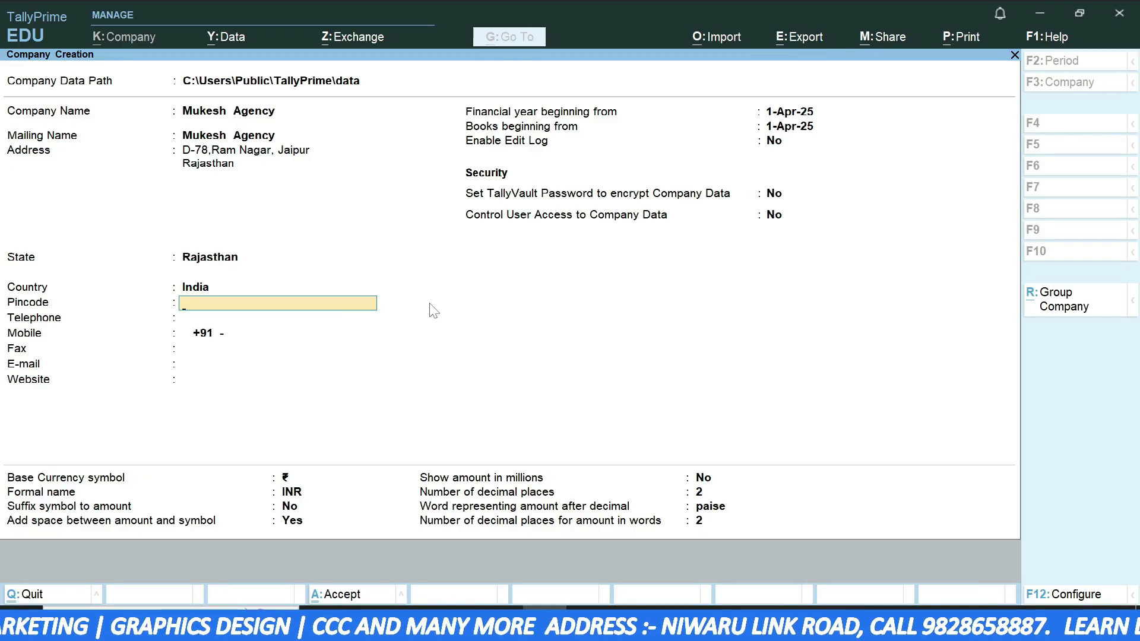
- Enter the company's pincode, telephone number and mobile number
{"action": "type", "text": "302001"}
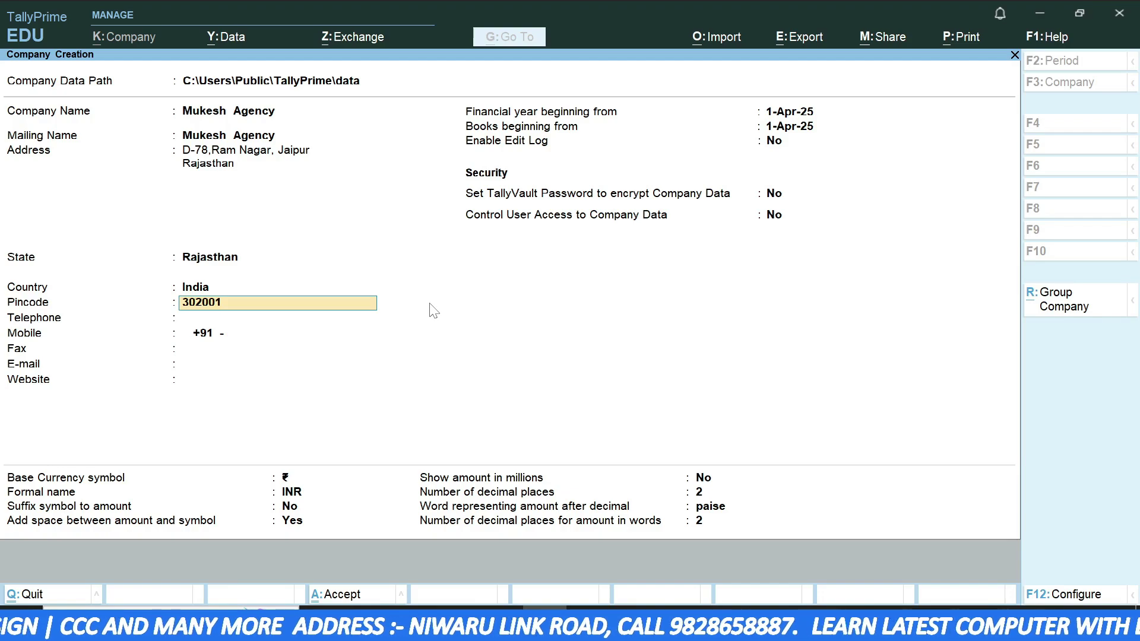
{"action": "key", "text": "Return"}
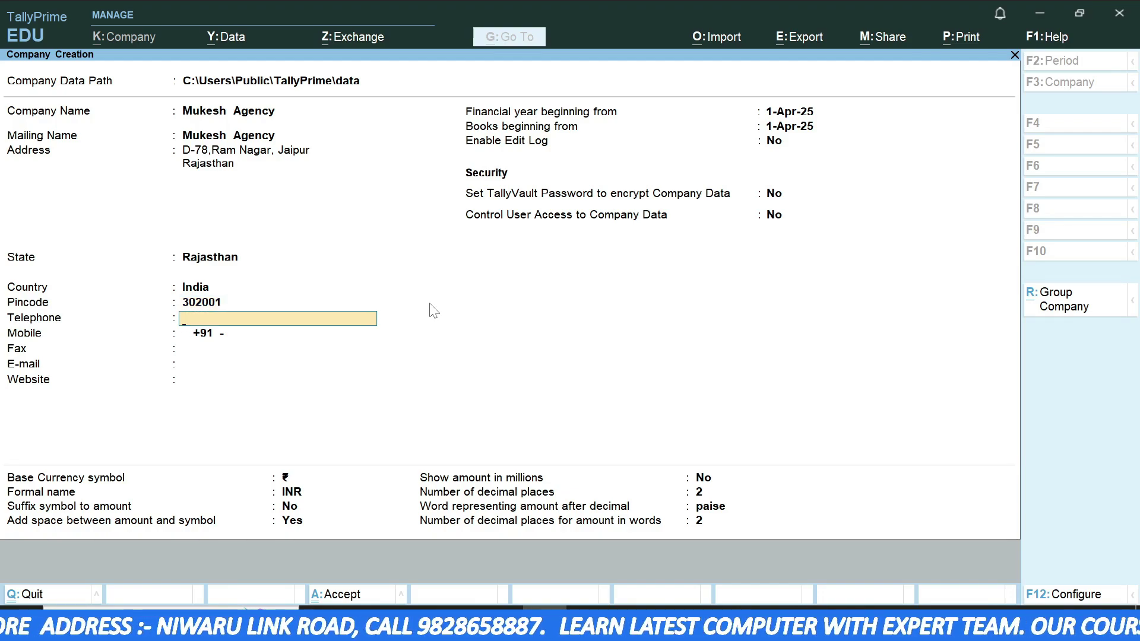
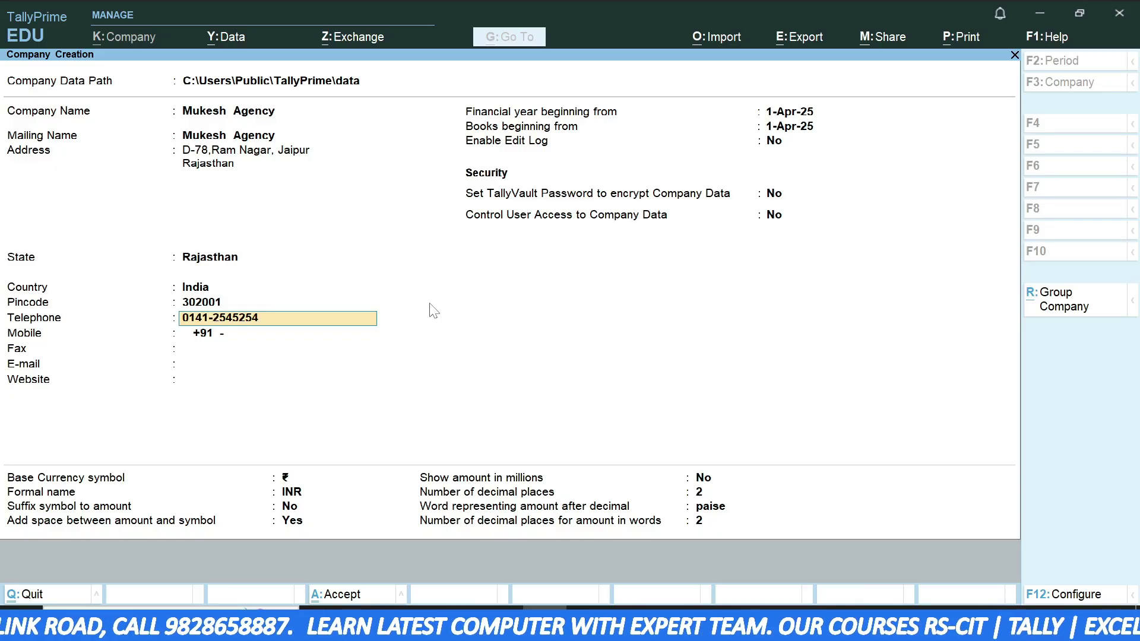
{"action": "key", "text": "Return"}
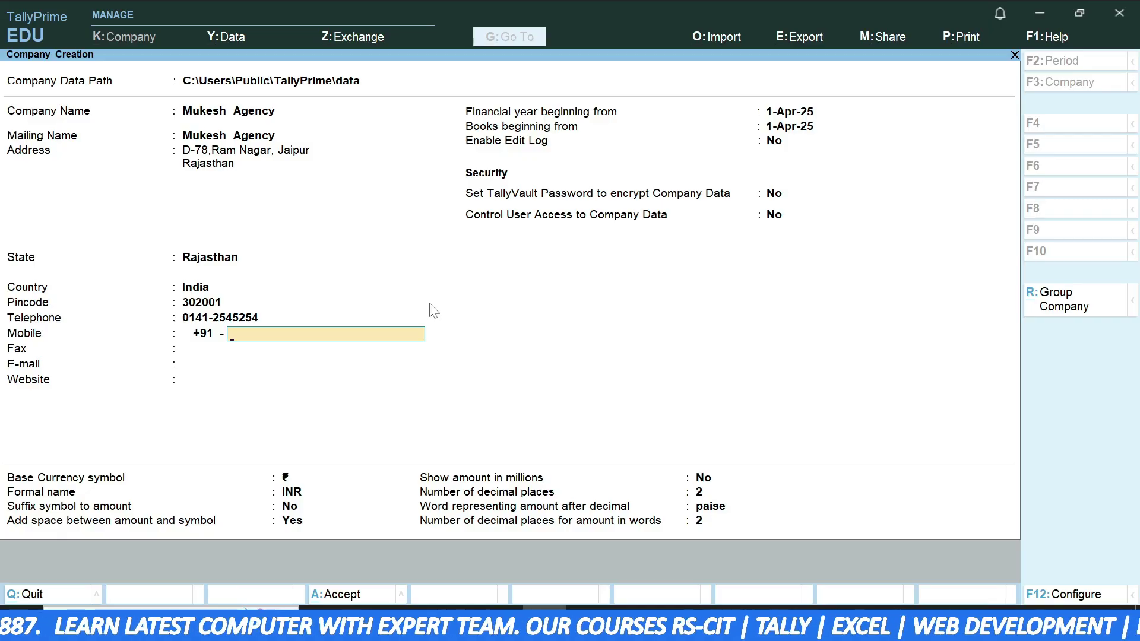
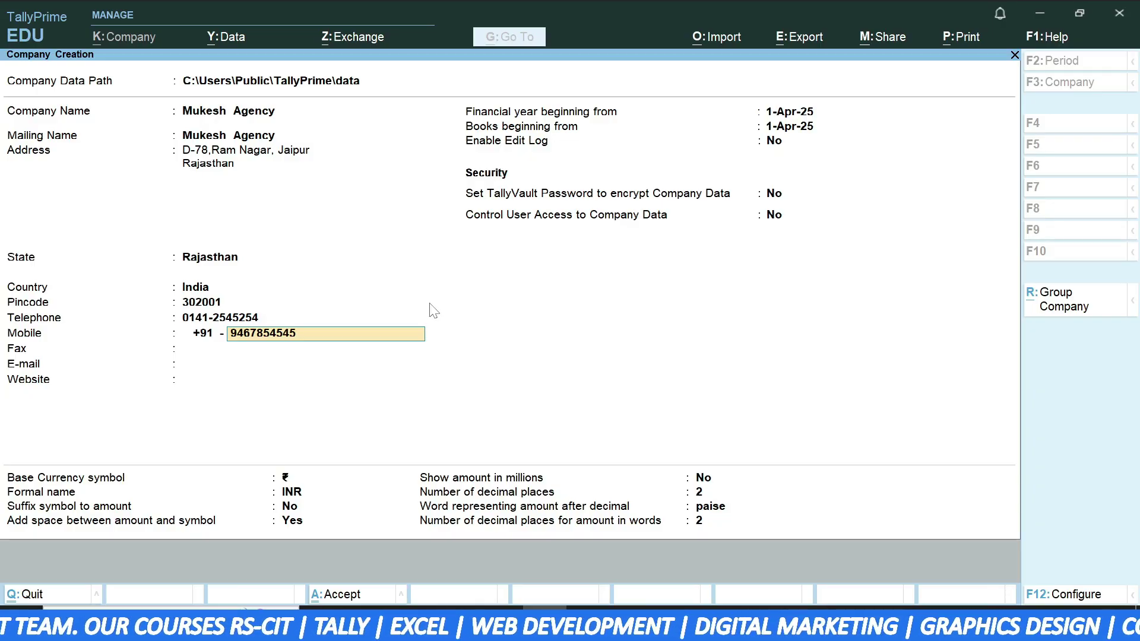
{"action": "key", "text": "Return"}
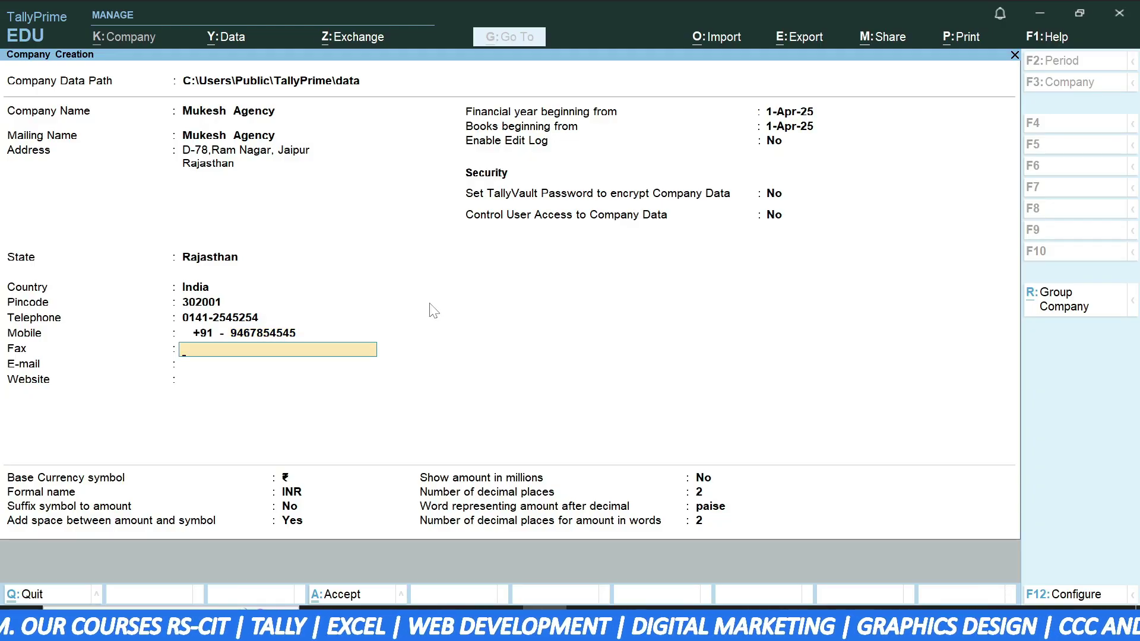
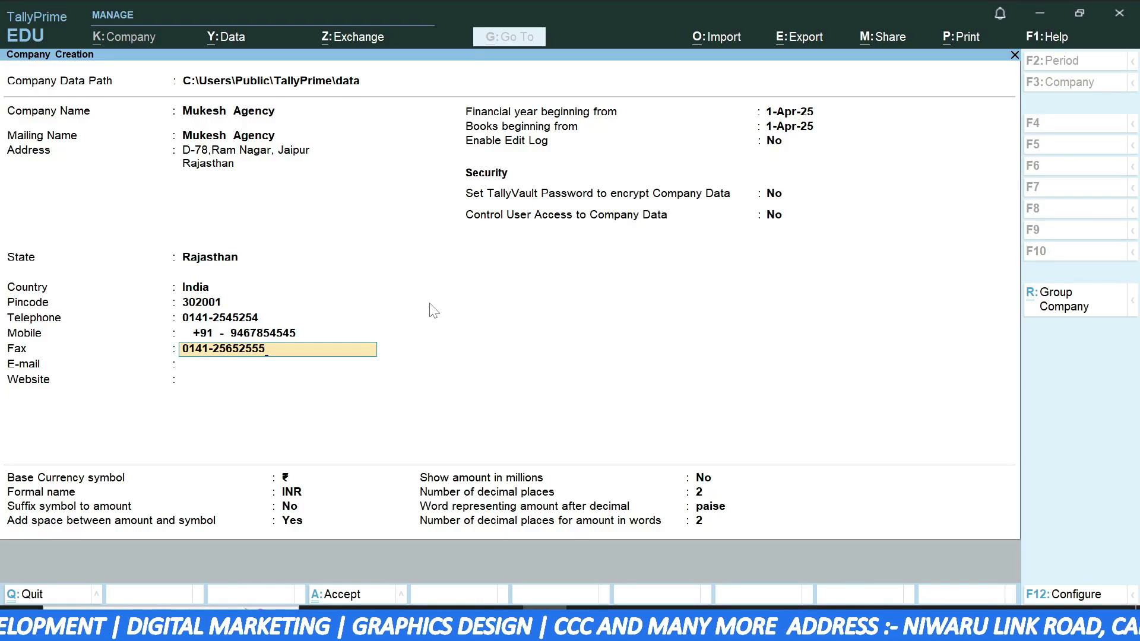
{"action": "key", "text": "Return"}
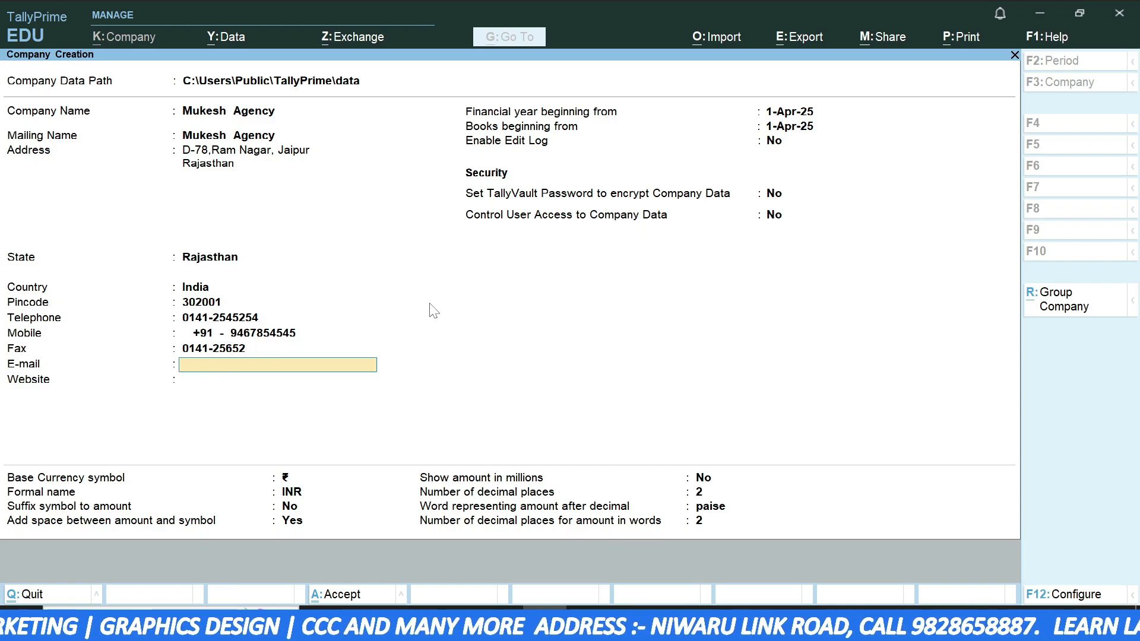
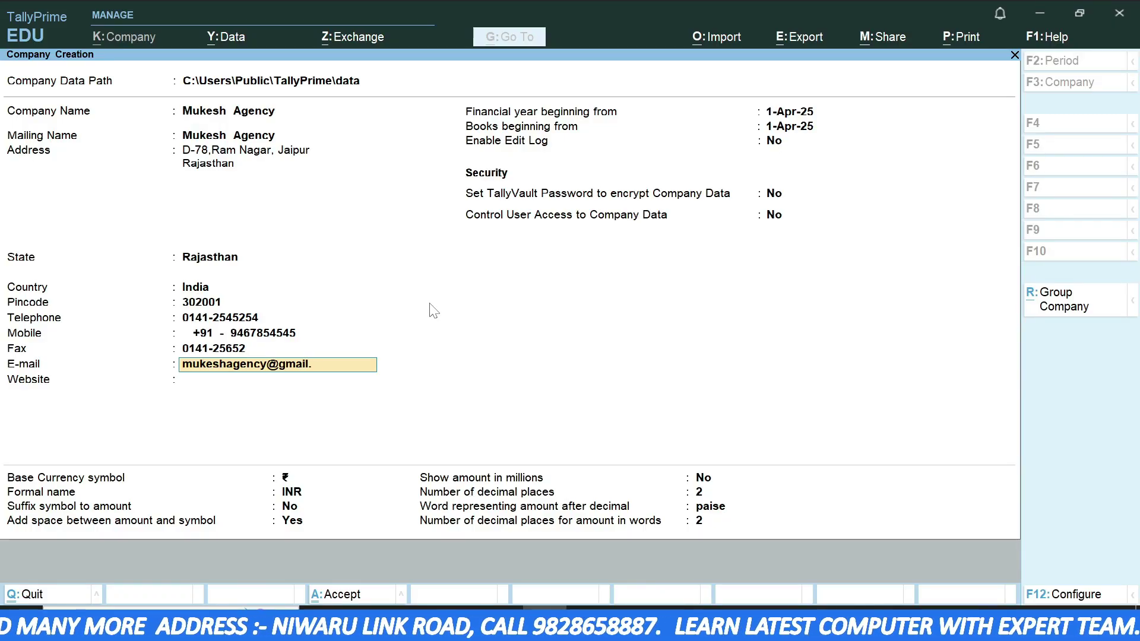
{"action": "key", "text": "Return"}
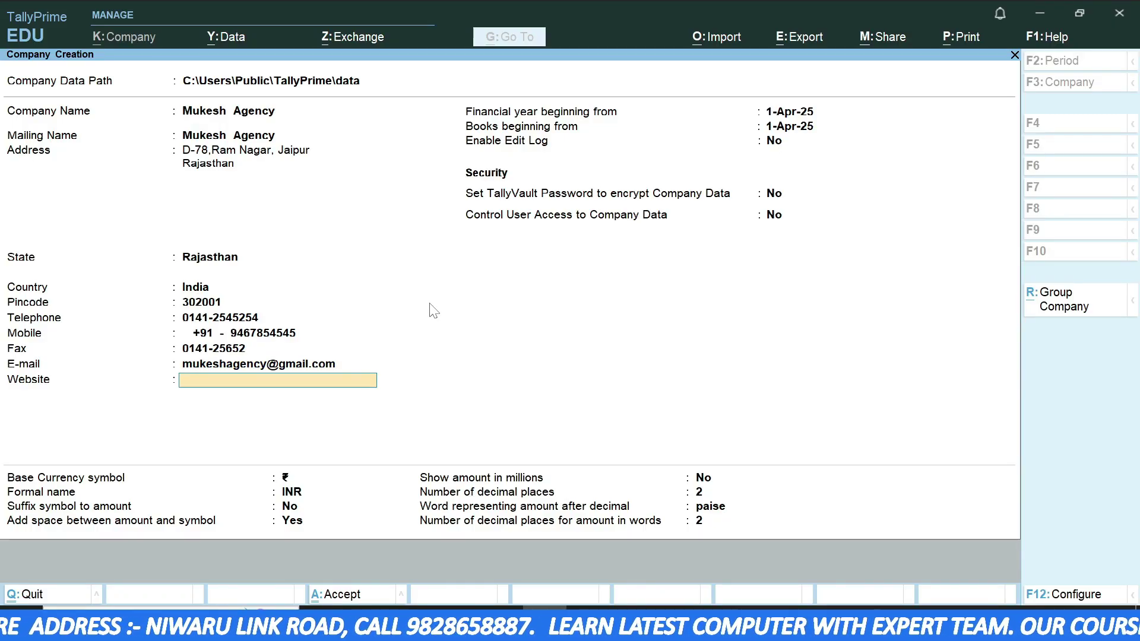
{"action": "type", "text": "www"}
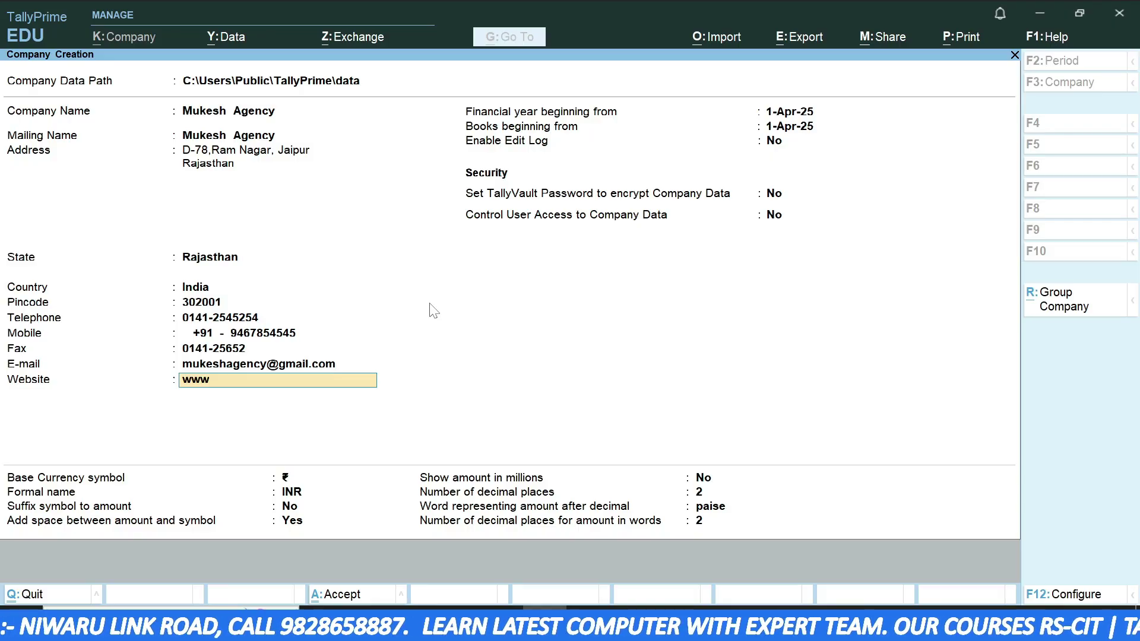
{"action": "type", "text": ".m"}
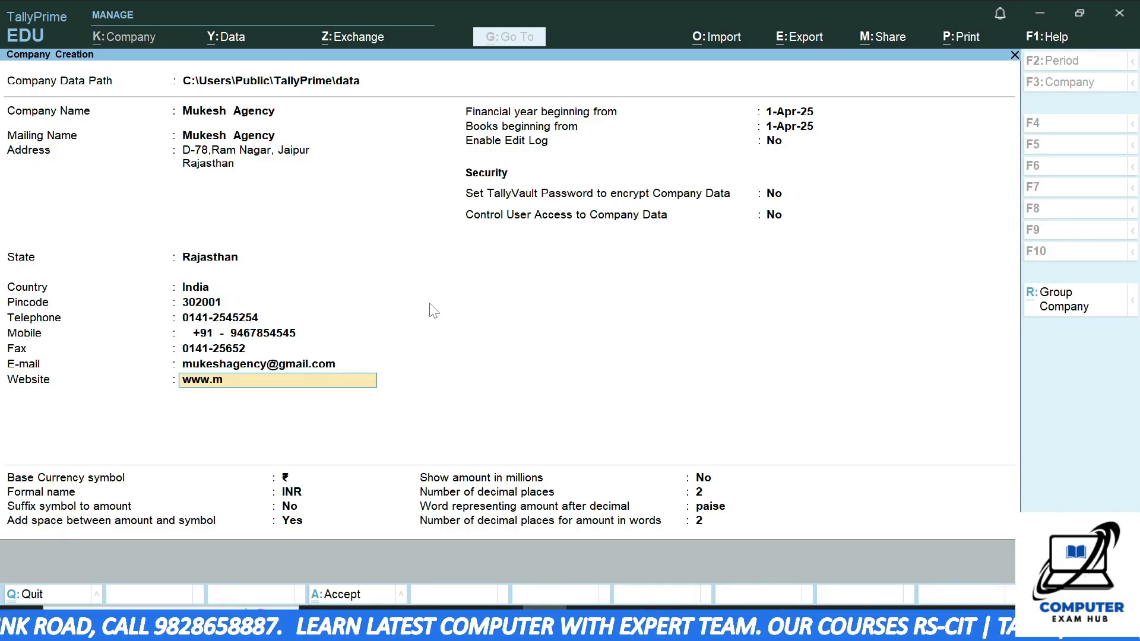
{"action": "type", "text": "ukeshagenc"}
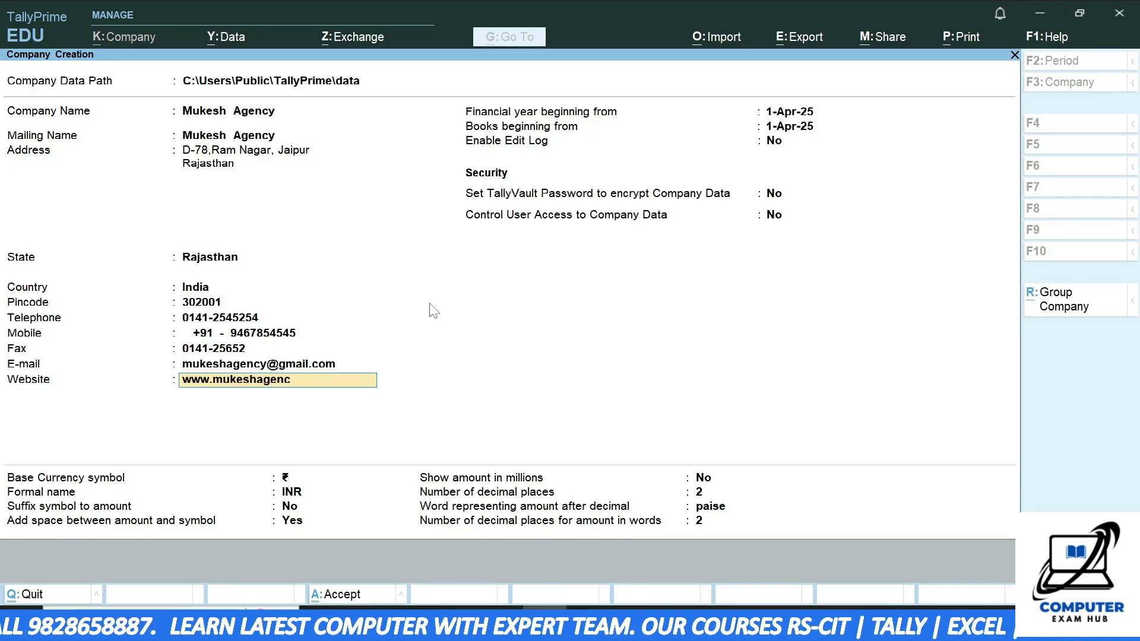
{"action": "type", "text": "y.com"}
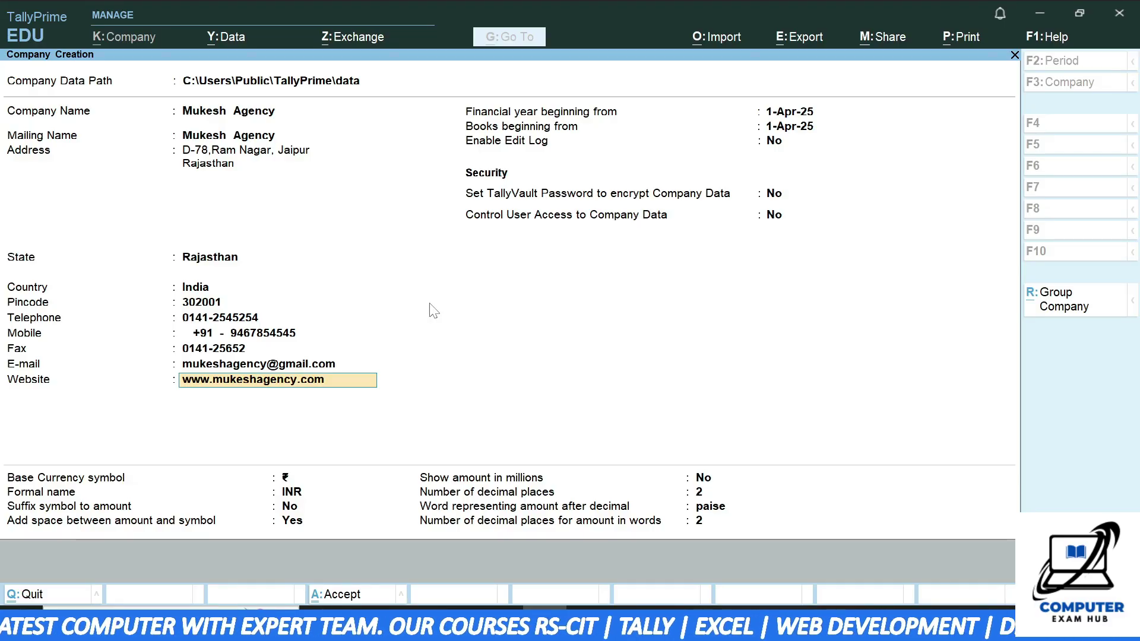
{"action": "key", "text": "Return"}
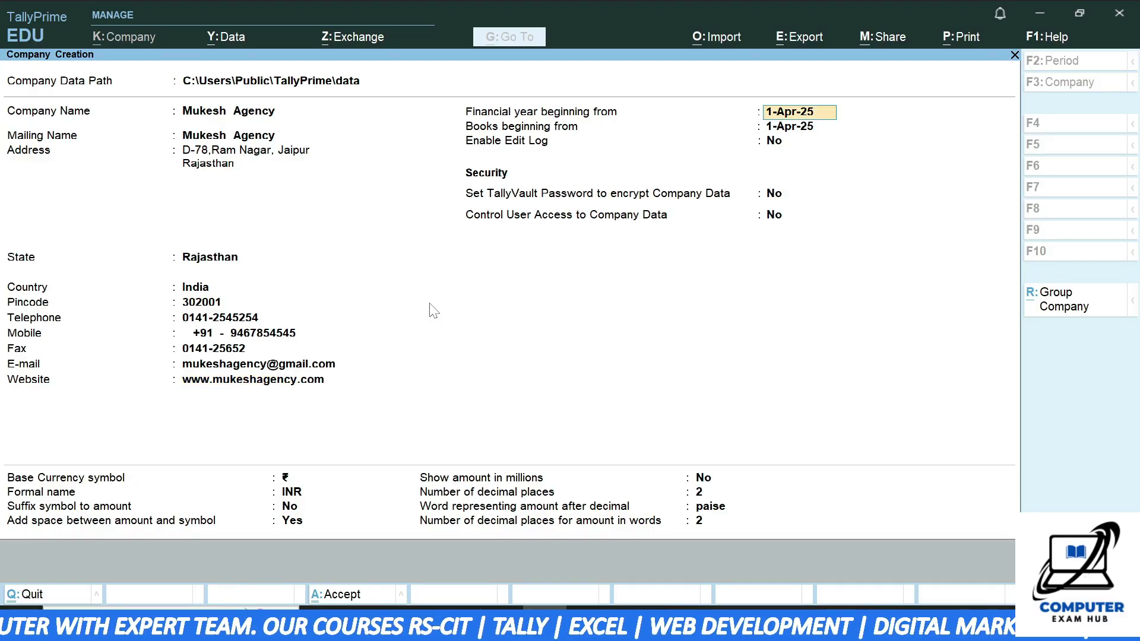
{"action": "key", "text": "BackSpace"}
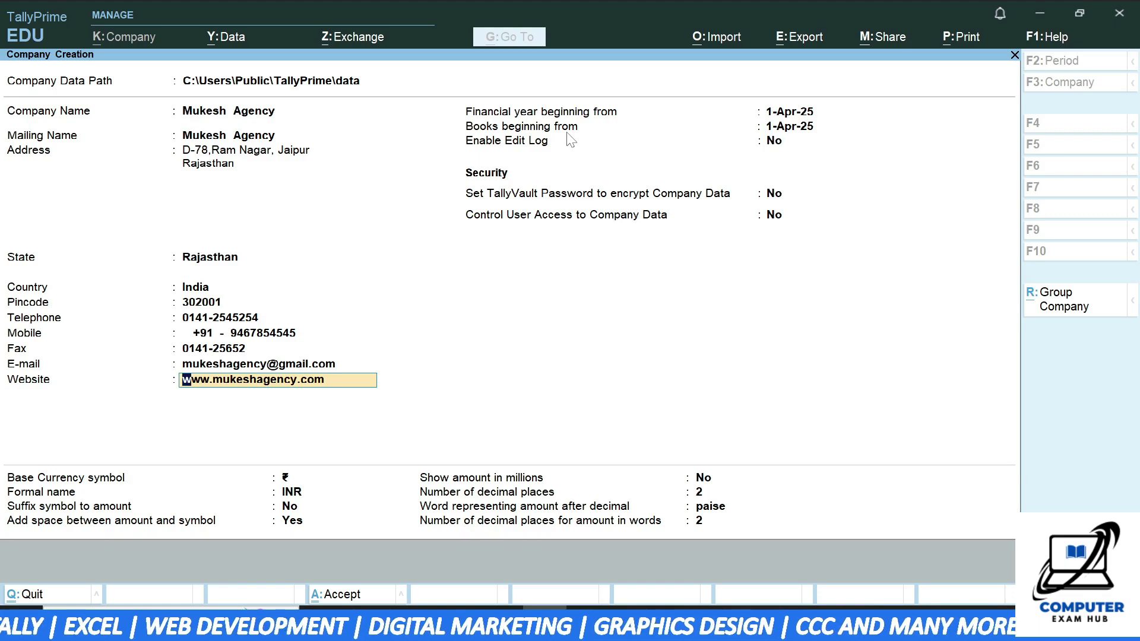
{"action": "key", "text": "Return"}
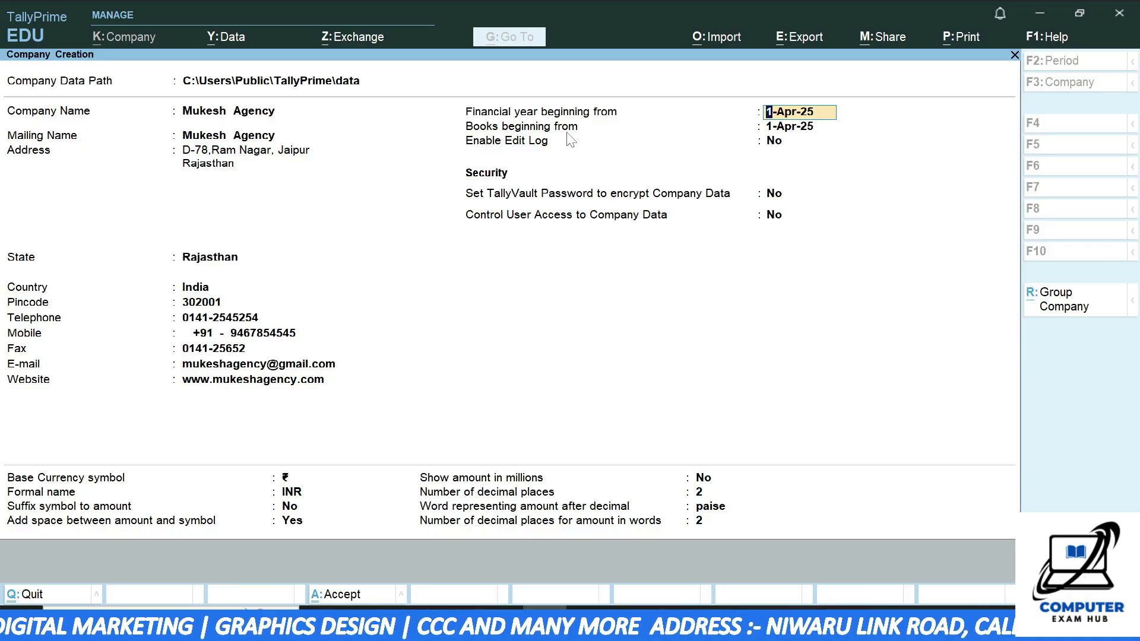
{"action": "key", "text": "Return"}
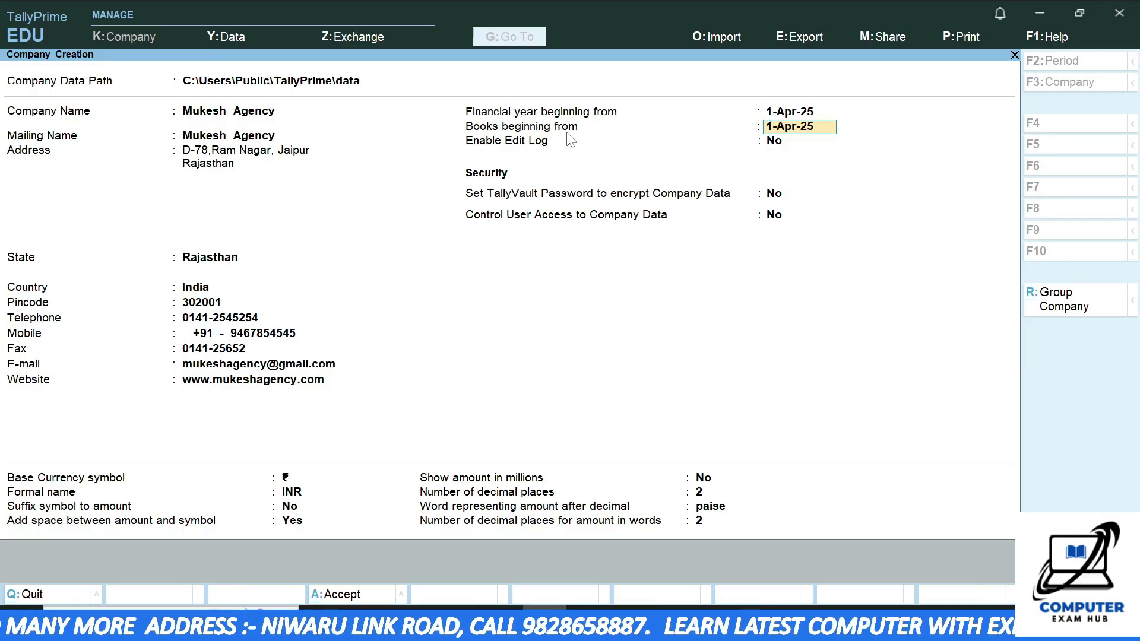
{"action": "key", "text": "Up"}
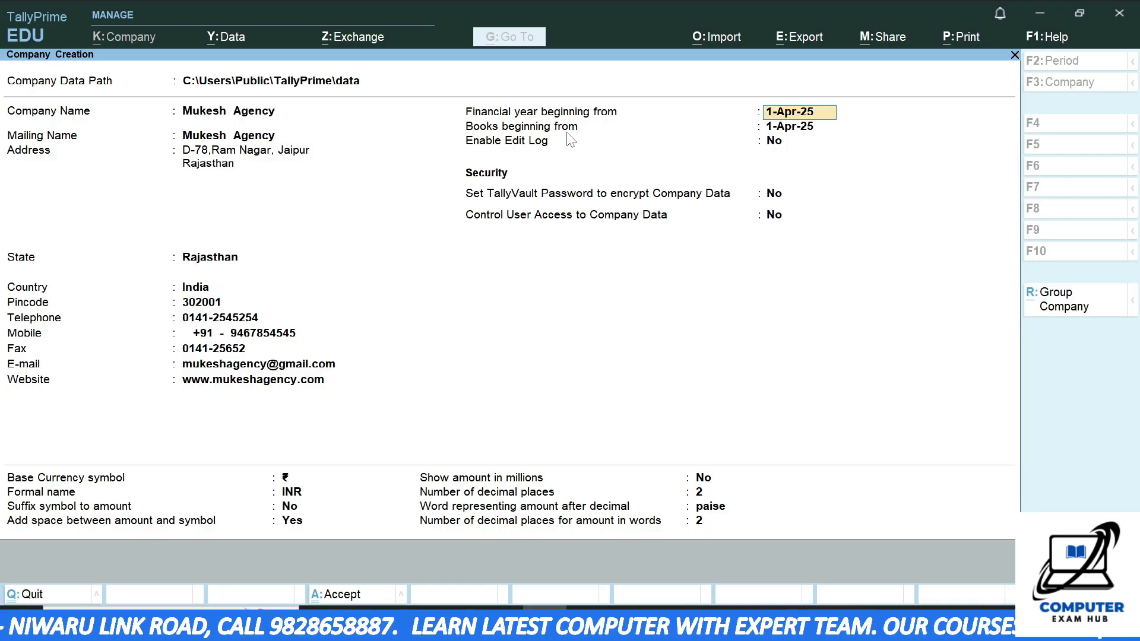
{"action": "key", "text": "Return"}
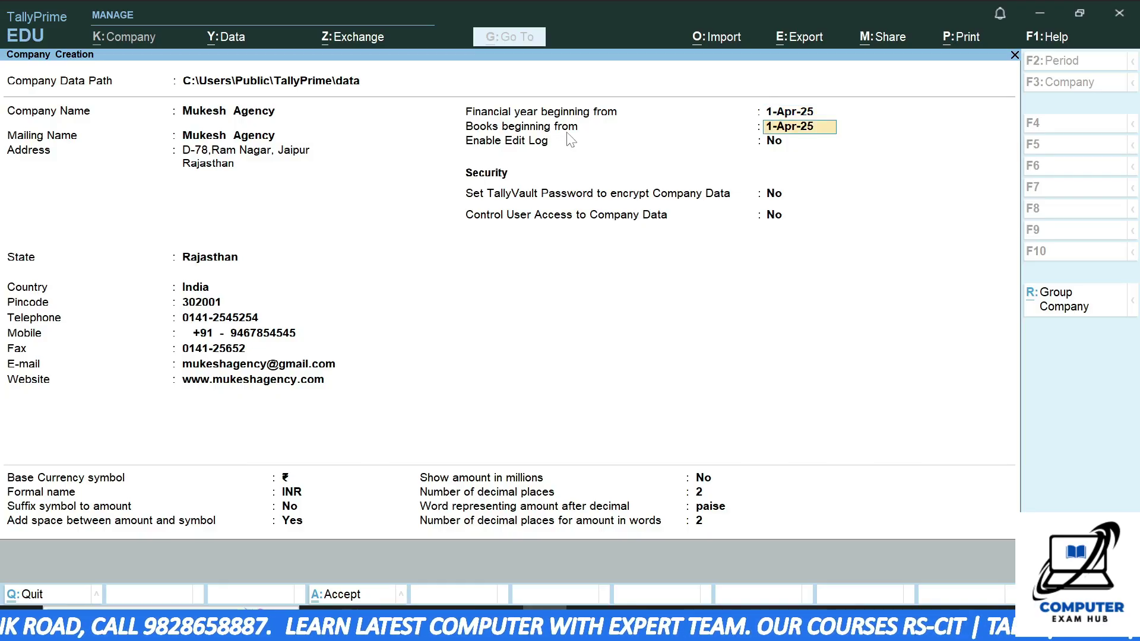
{"action": "type", "text": "1"}
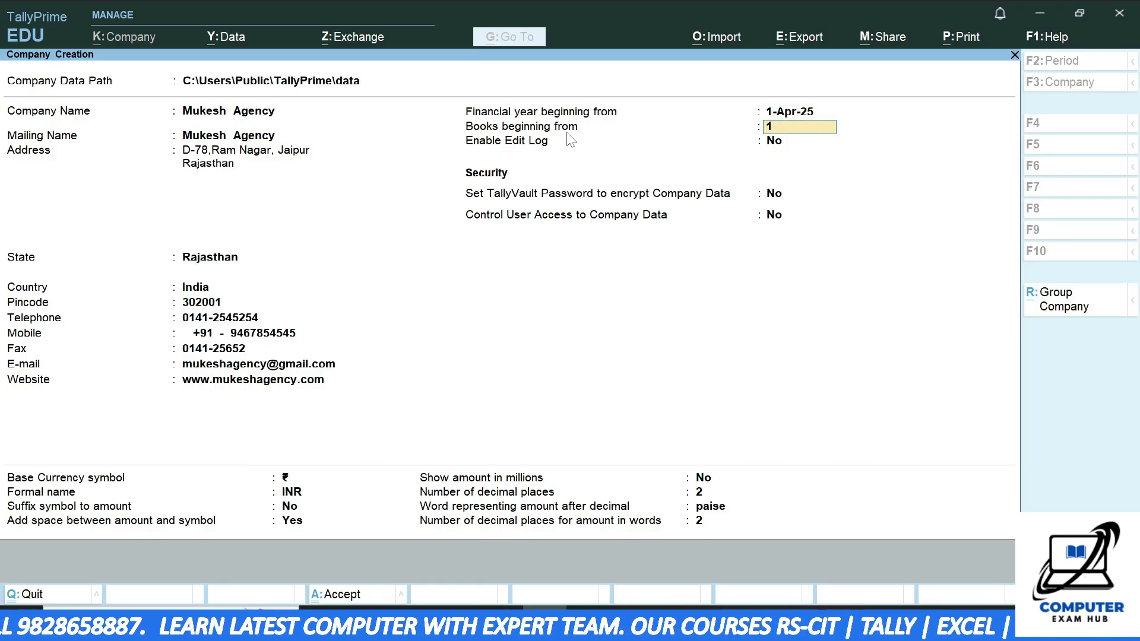
{"action": "type", "text": "-6"}
{"action": "type", "text": "-24"}
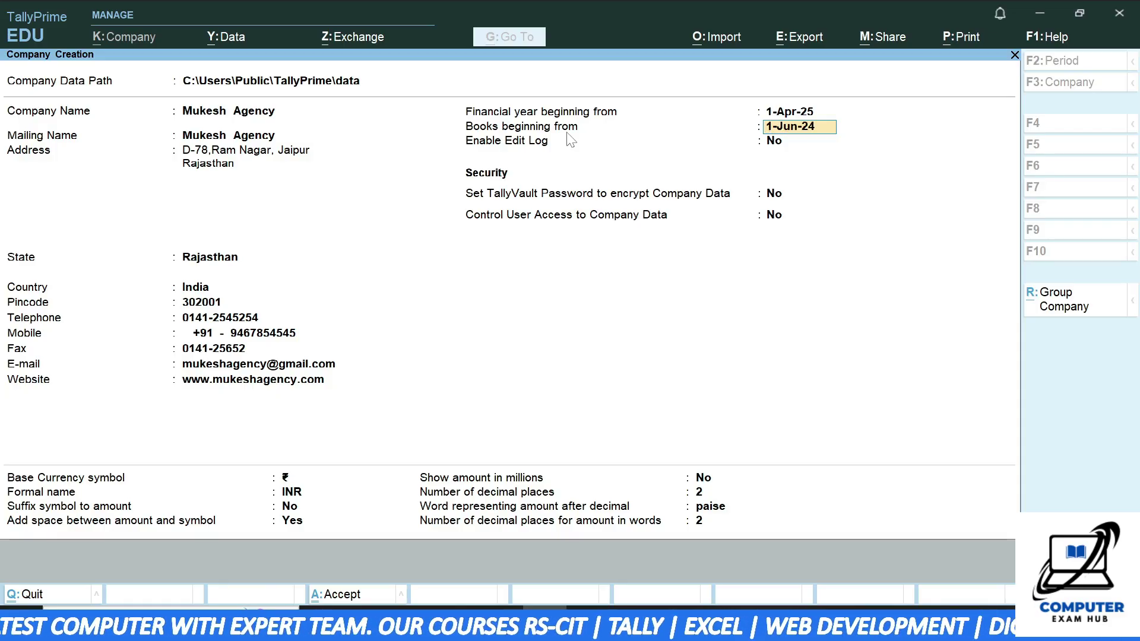
{"action": "key", "text": "BackSpace"}
{"action": "key", "text": "BackSpace"}
{"action": "key", "text": "BackSpace"}
{"action": "key", "text": "BackSpace"}
{"action": "key", "text": "BackSpace"}
{"action": "key", "text": "BackSpace"}
{"action": "key", "text": "BackSpace"}
{"action": "key", "text": "BackSpace"}
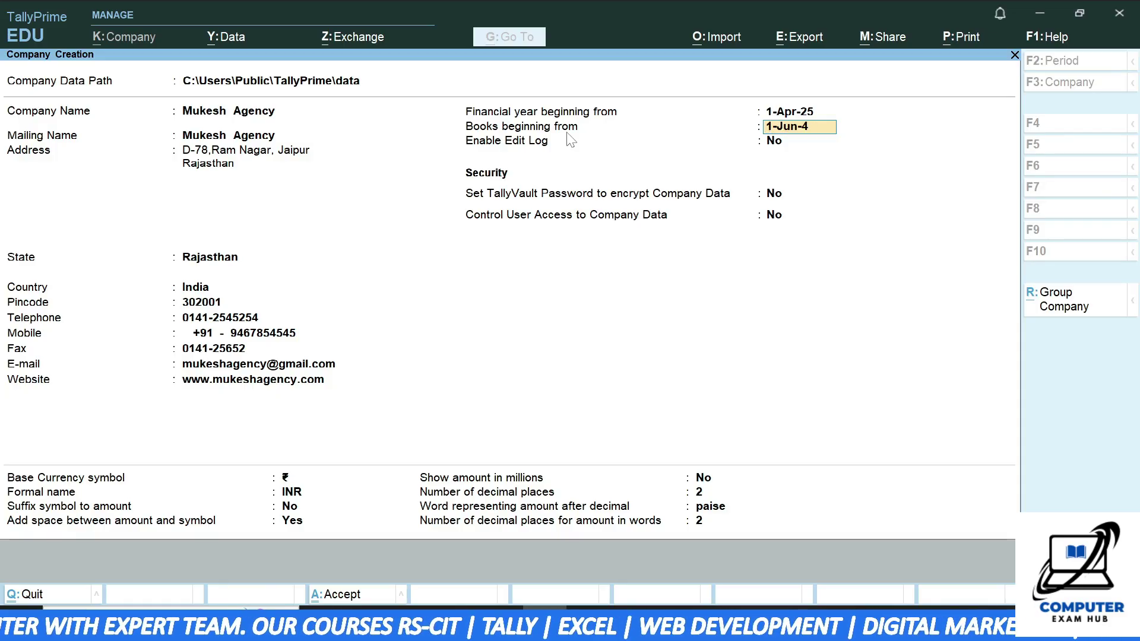
{"action": "type", "text": "4"}
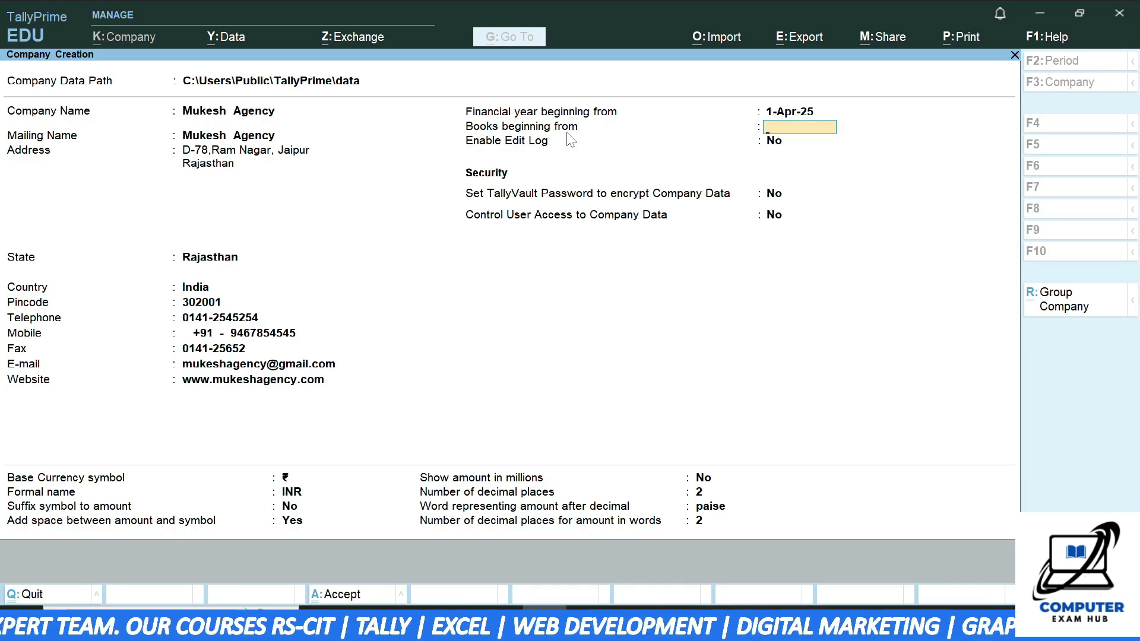
{"action": "type", "text": "-Apr-24"}
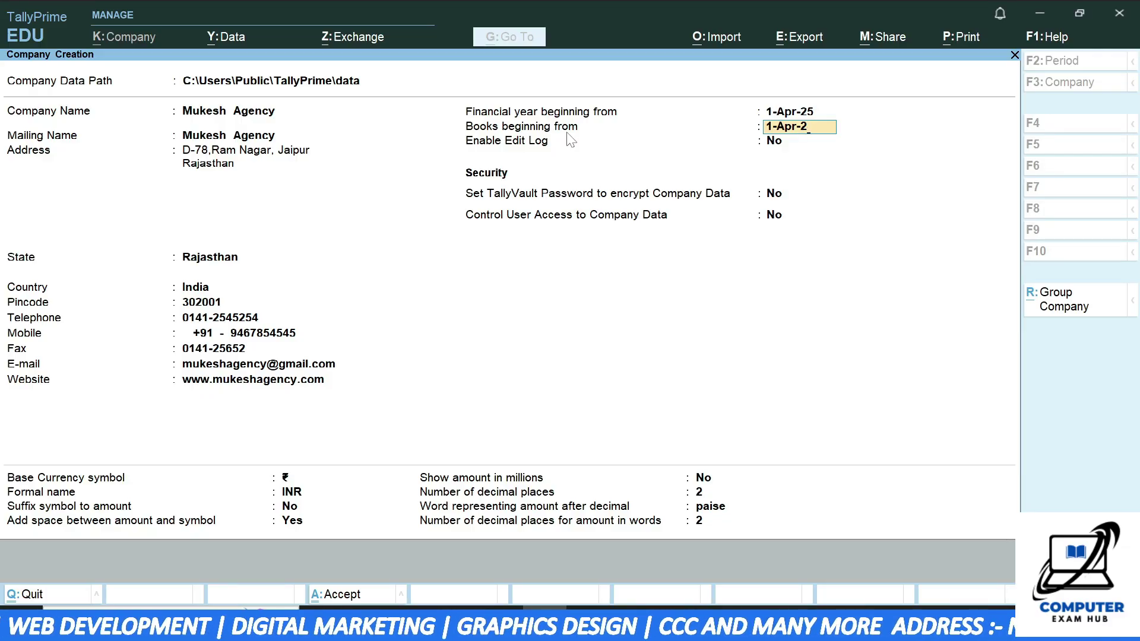
{"action": "type", "text": "5"}
{"action": "key", "text": "Return"}
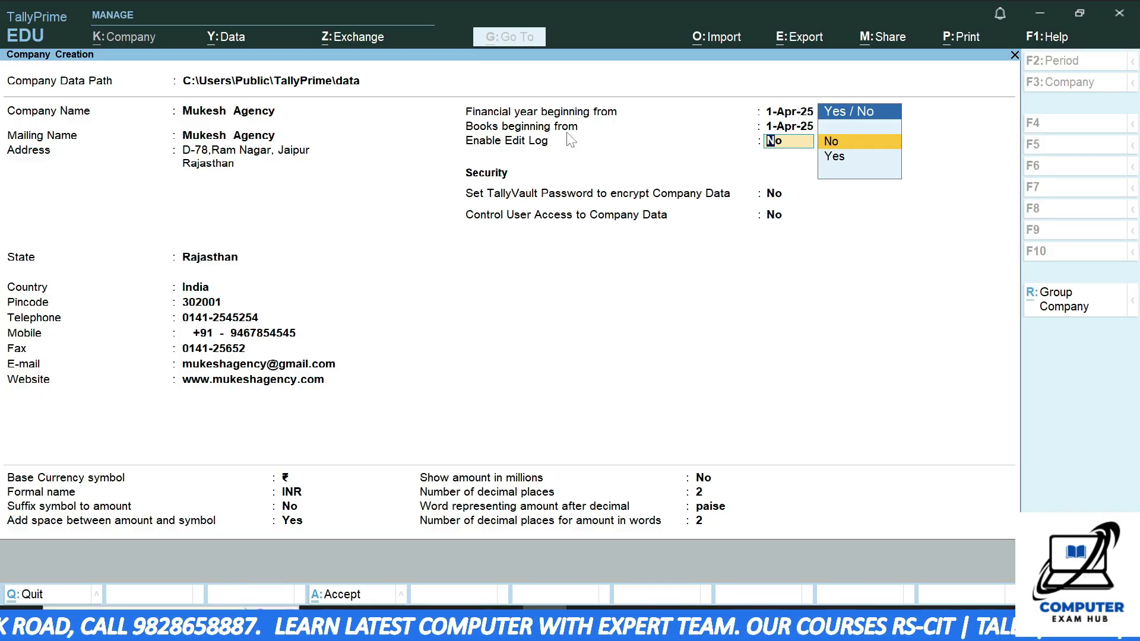
- Keep Edit Log off, enable TallyVault with a confirmed password, and turn Control User Access on
{"action": "key", "text": "Return"}
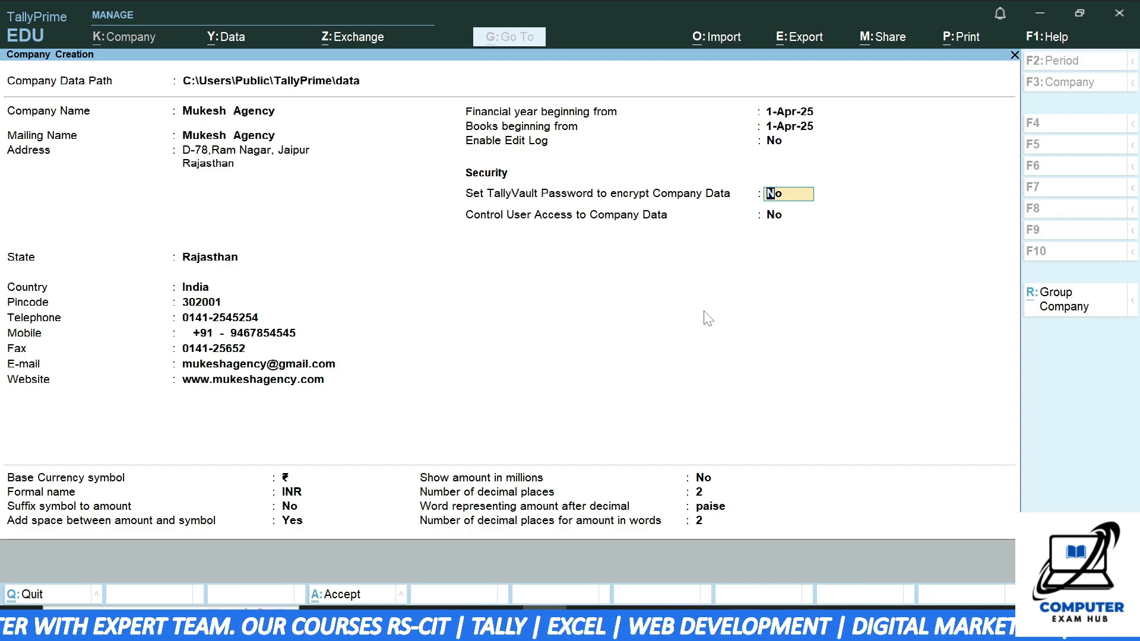
{"action": "type", "text": "yes"}
{"action": "key", "text": "Return"}
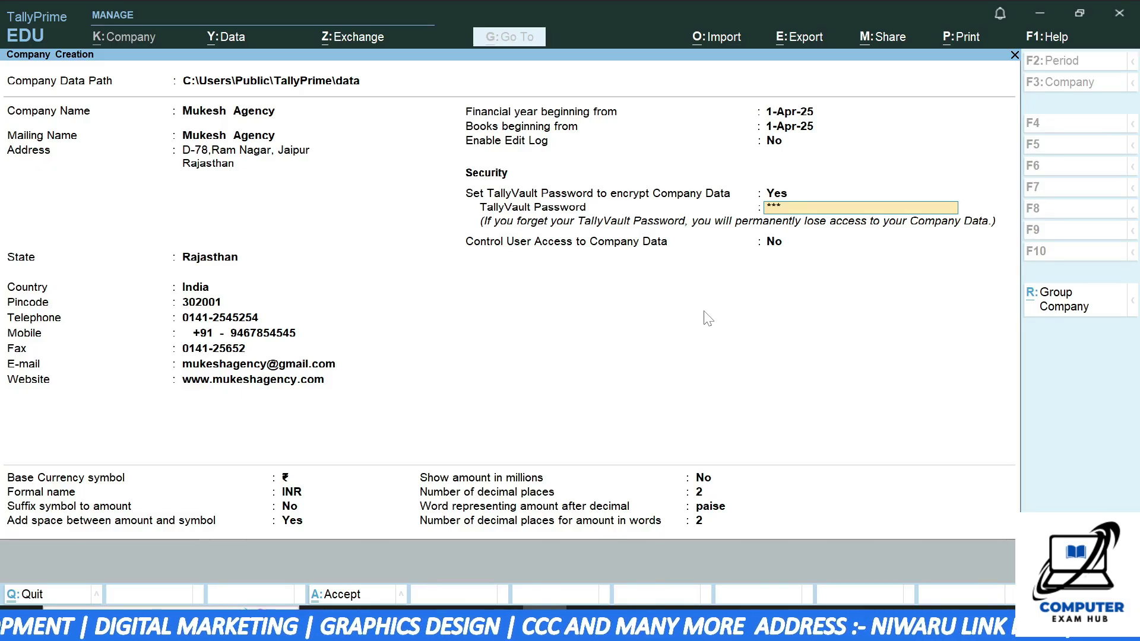
{"action": "key", "text": "Return"}
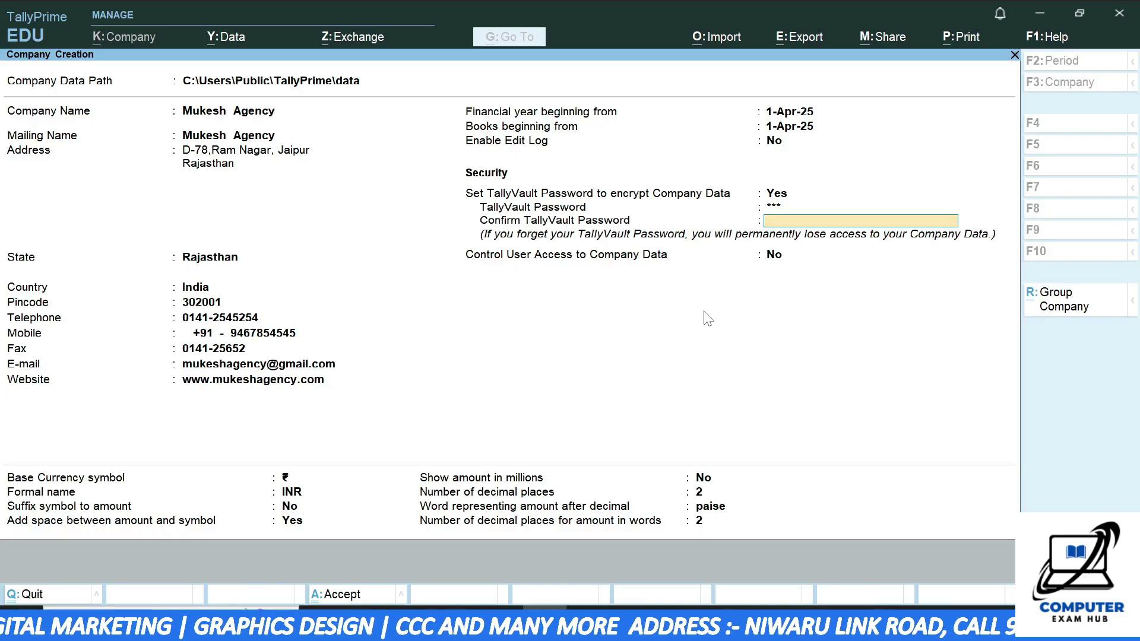
{"action": "key", "text": "Return"}
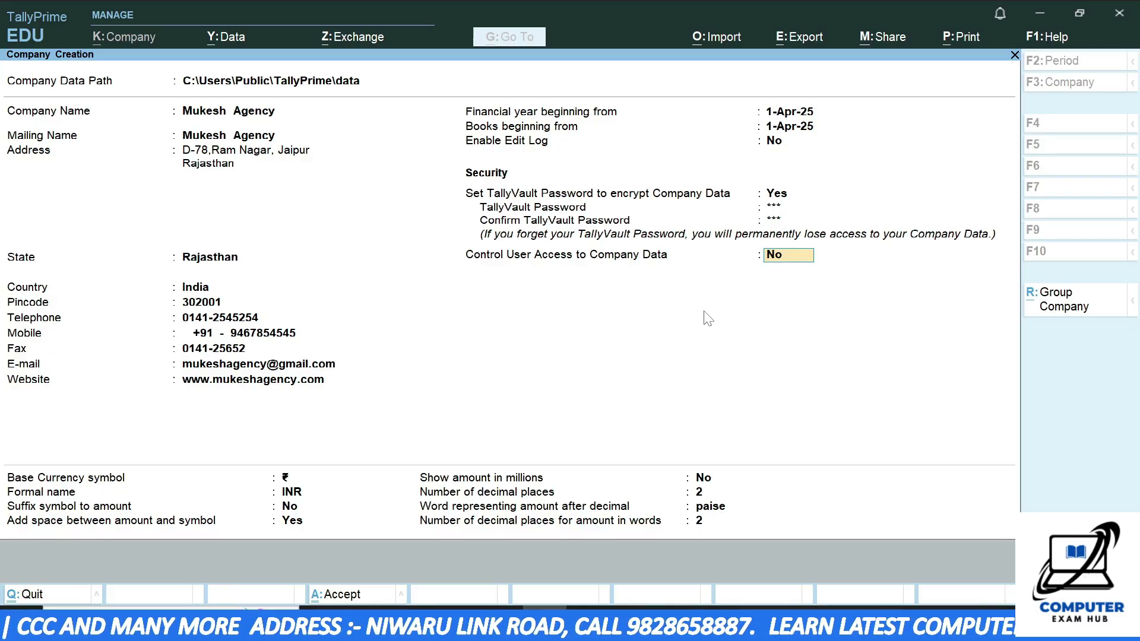
{"action": "type", "text": "yes"}
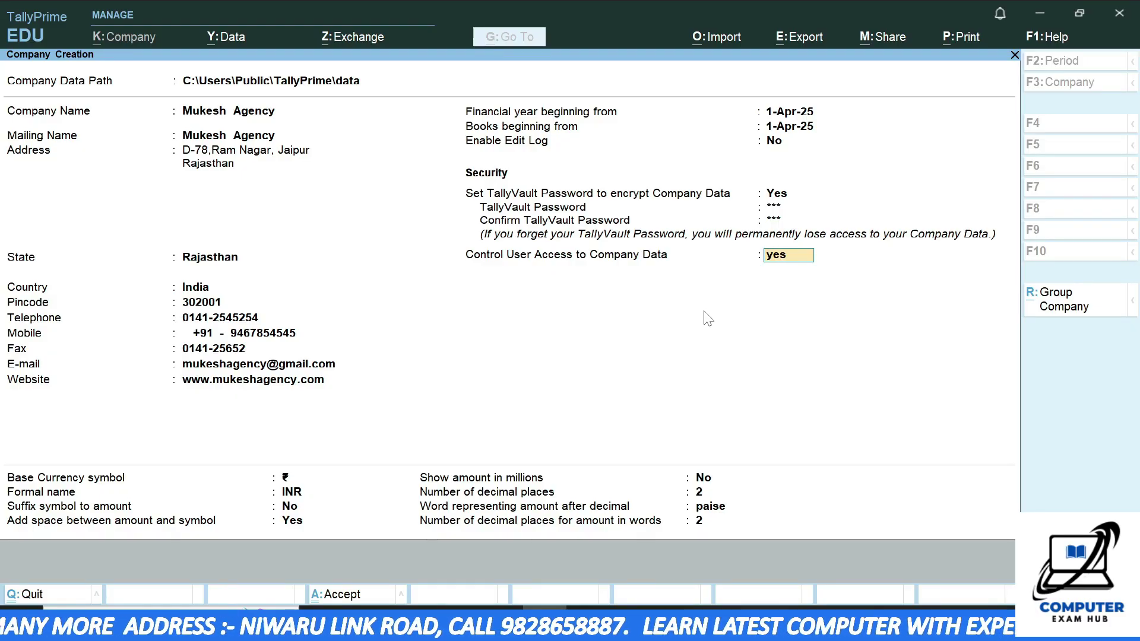
{"action": "key", "text": "Return"}
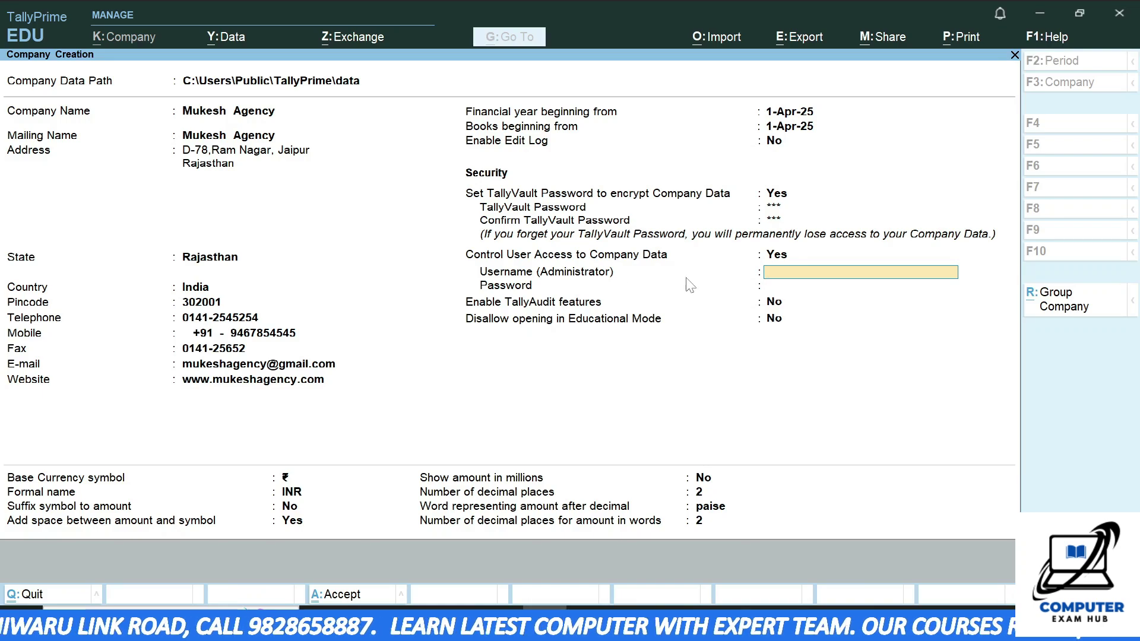
- Set the administrator username and confirmed password, leaving TallyAudit and Disallow Educational Mode at No
{"action": "type", "text": "ram"}
{"action": "key", "text": "Return"}
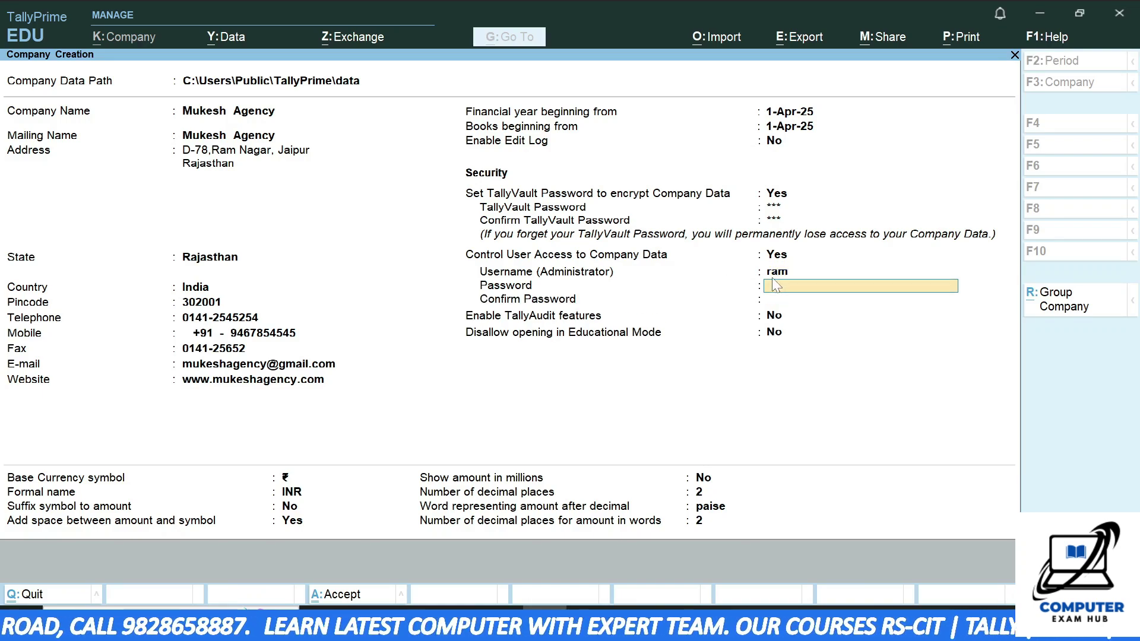
{"action": "key", "text": "Return"}
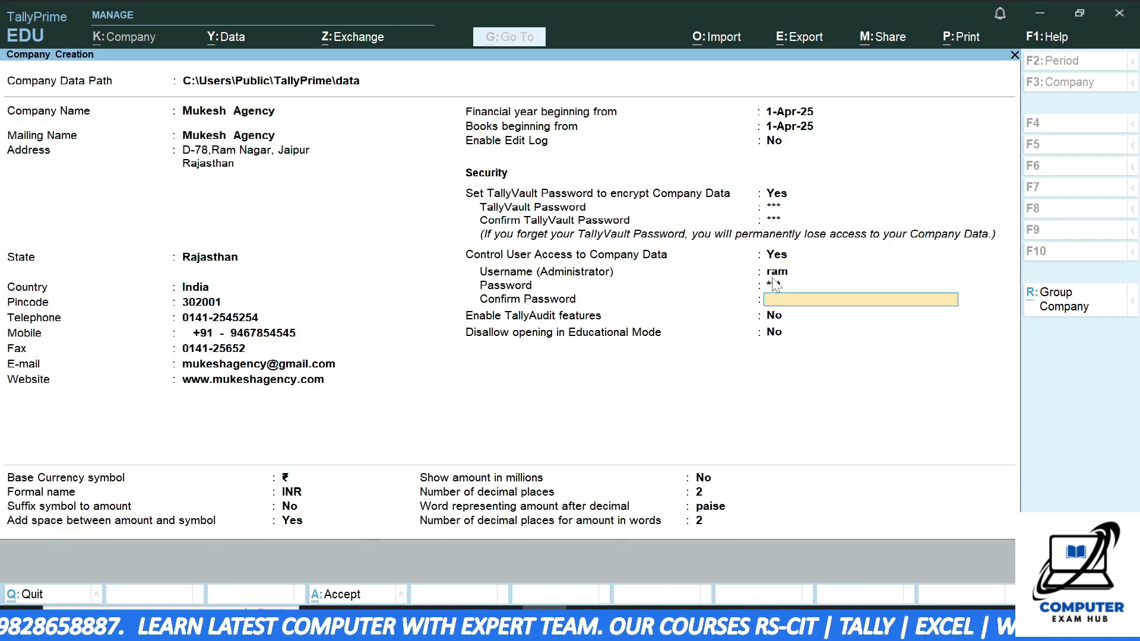
{"action": "type", "text": "123"}
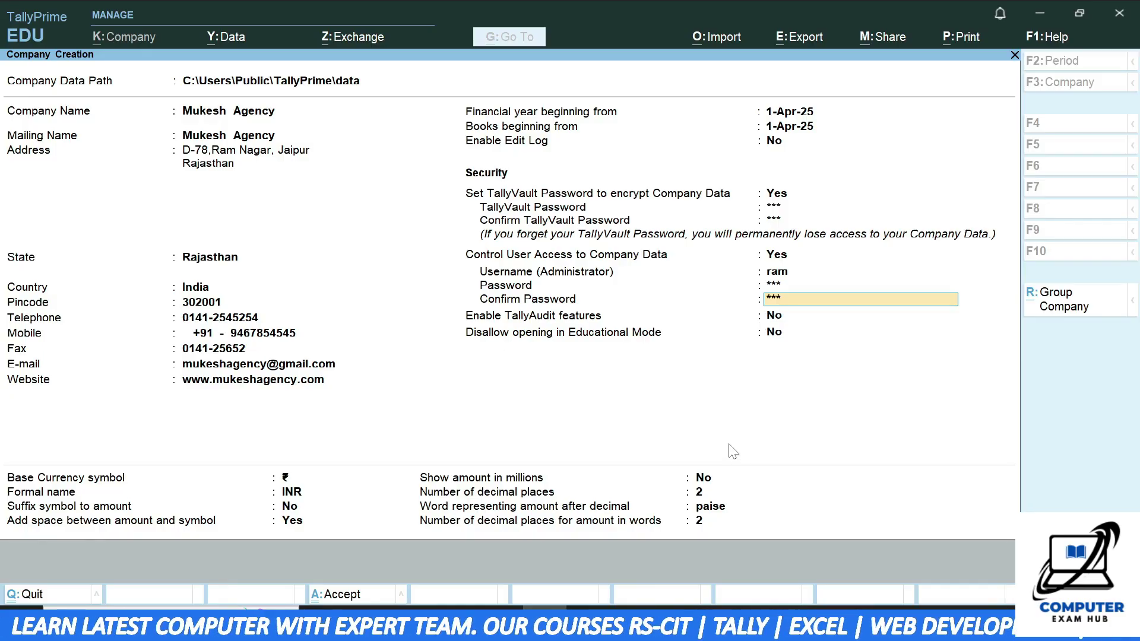
{"action": "key", "text": "Return"}
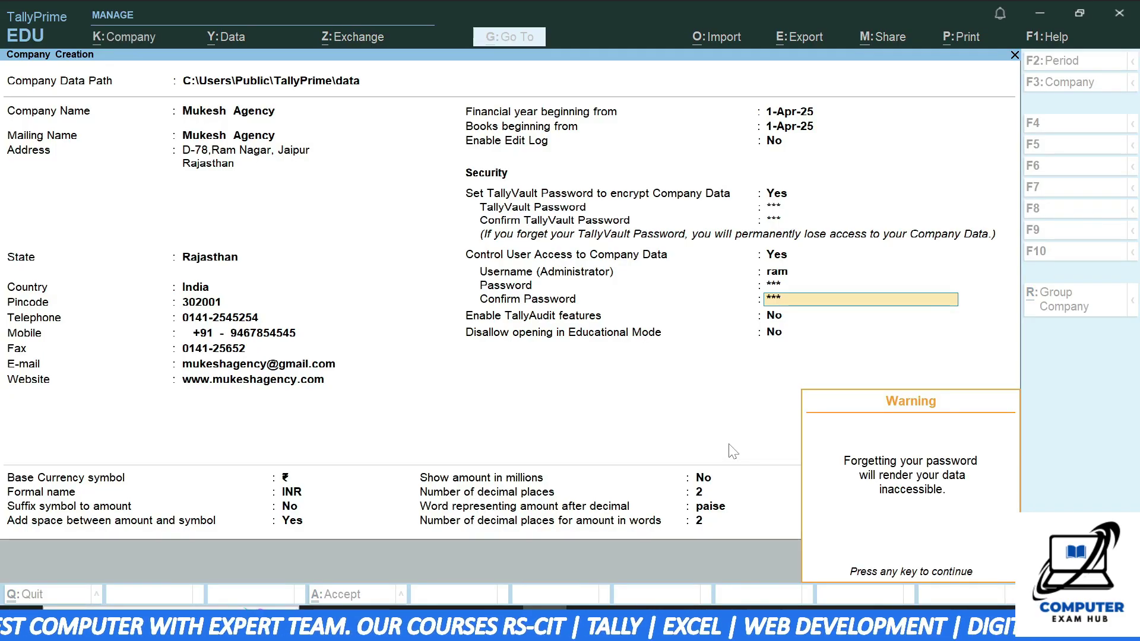
{"action": "key", "text": "Return"}
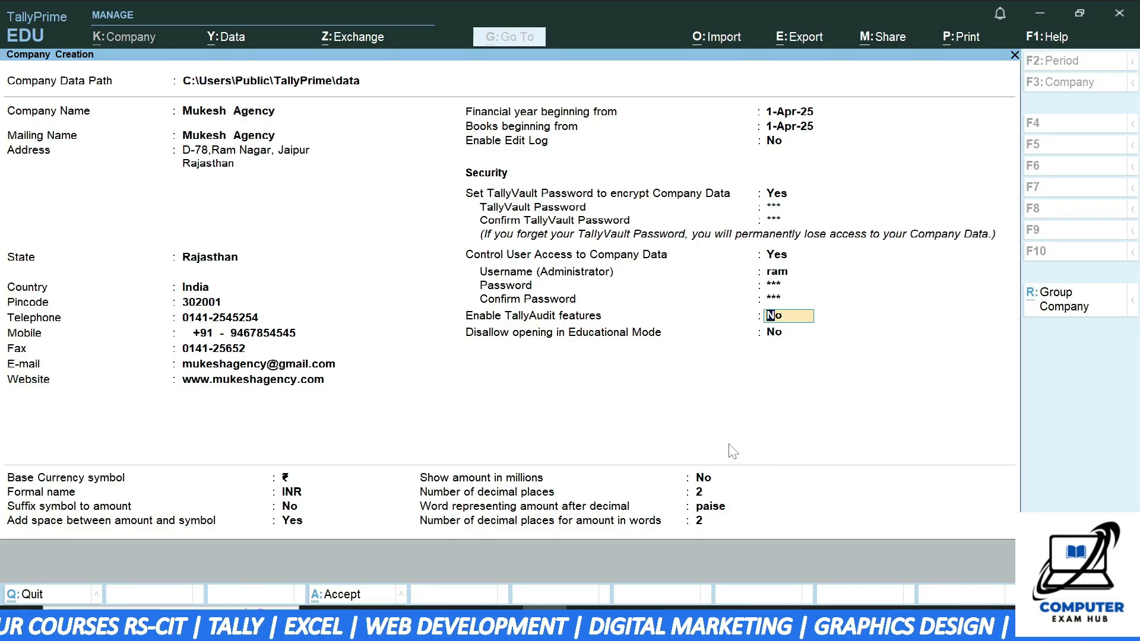
{"action": "key", "text": "Return"}
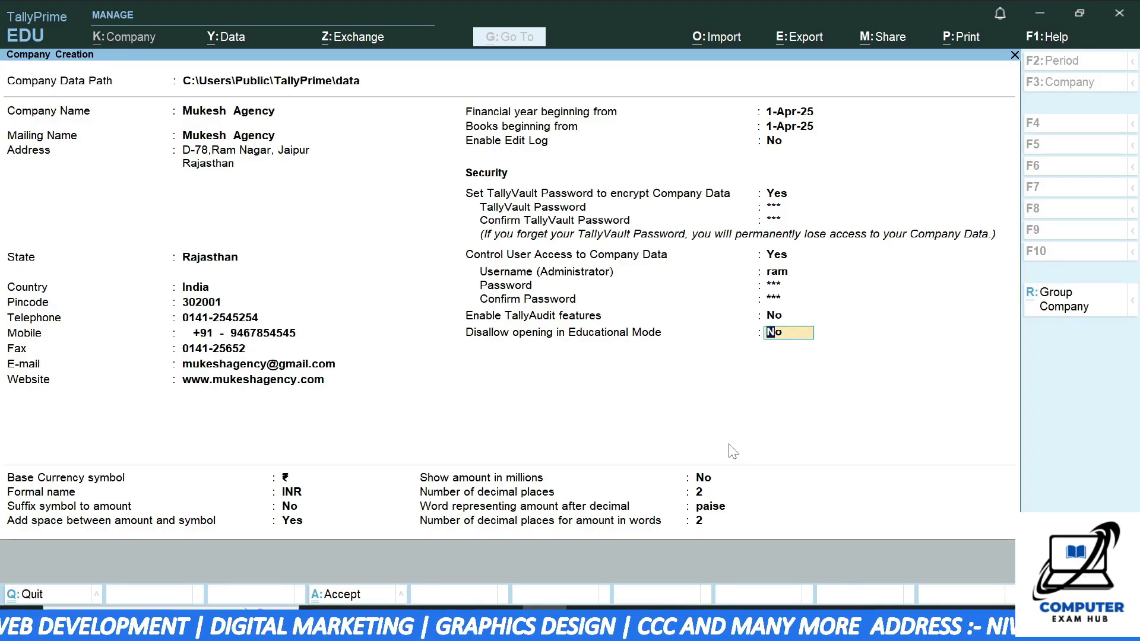
{"action": "key", "text": "Return"}
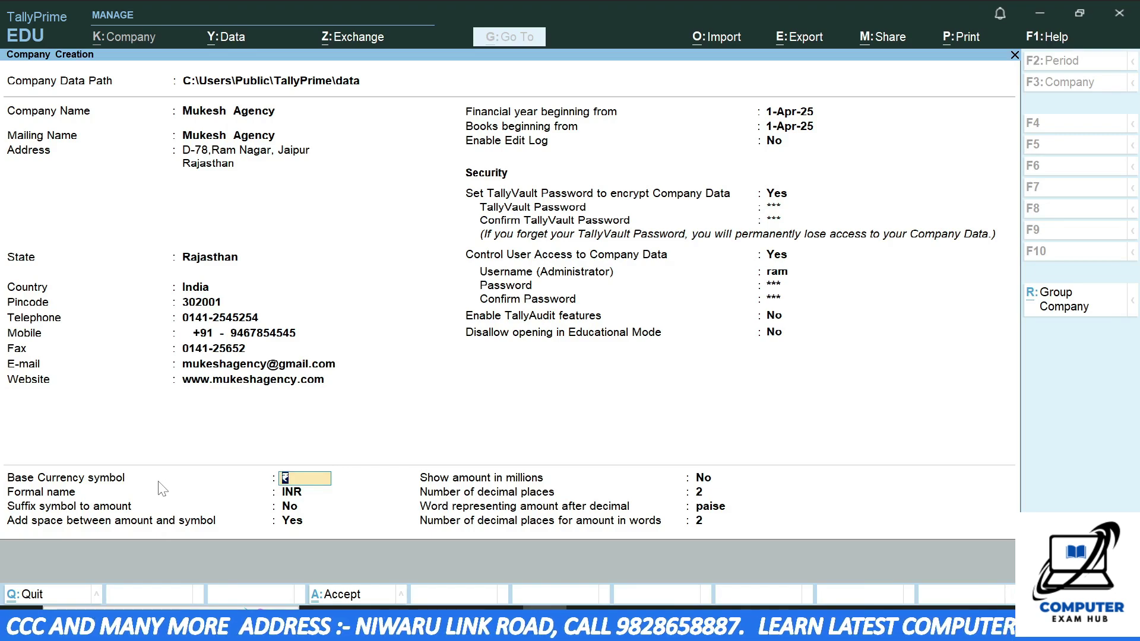
- Keep ₹ and INR, and suffix the currency symbol to amounts with a space
{"action": "key", "text": "Return"}
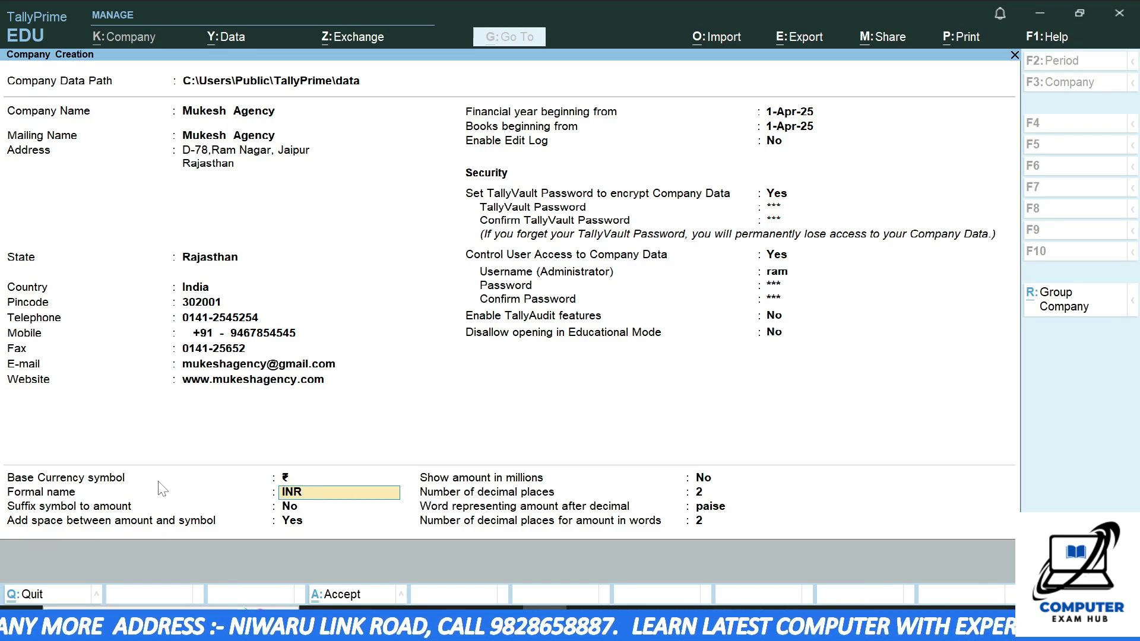
{"action": "key", "text": "Return"}
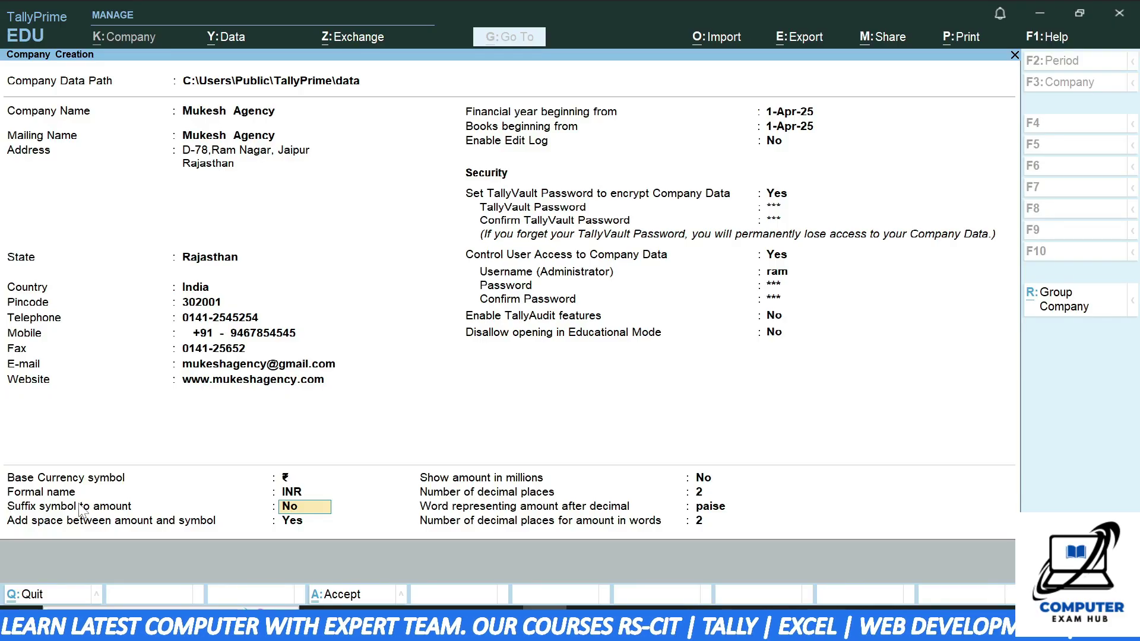
{"action": "type", "text": "yes"}
{"action": "key", "text": "Return"}
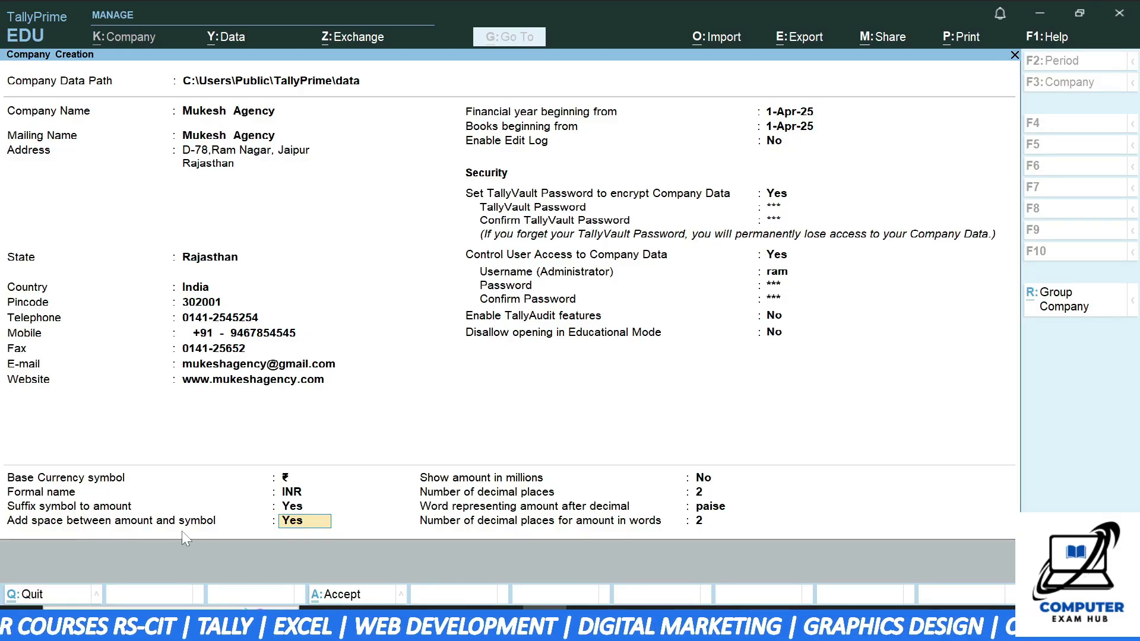
{"action": "key", "text": "Return"}
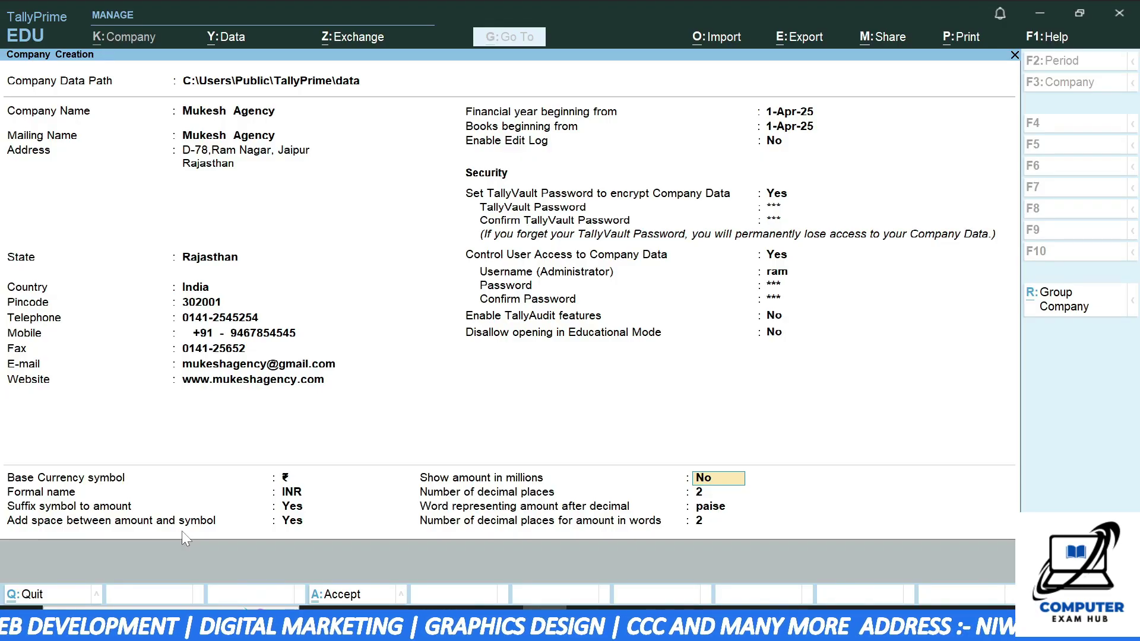
- Show amounts in millions with 3 decimal places, keeping paise as the decimal word
{"action": "type", "text": "yes"}
{"action": "key", "text": "Return"}
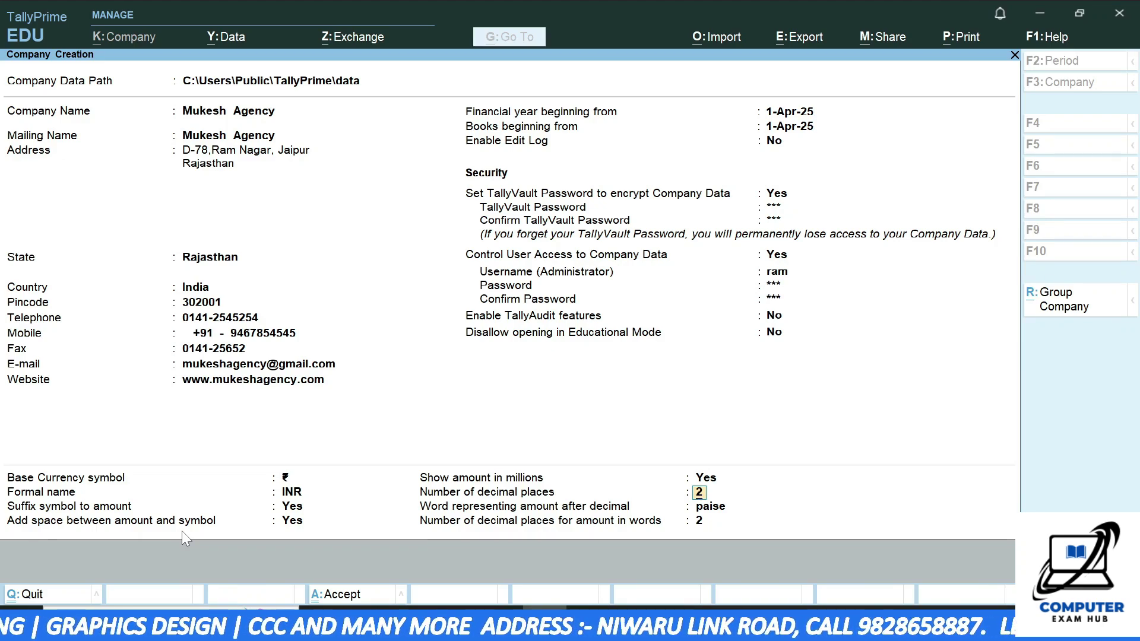
{"action": "type", "text": "3"}
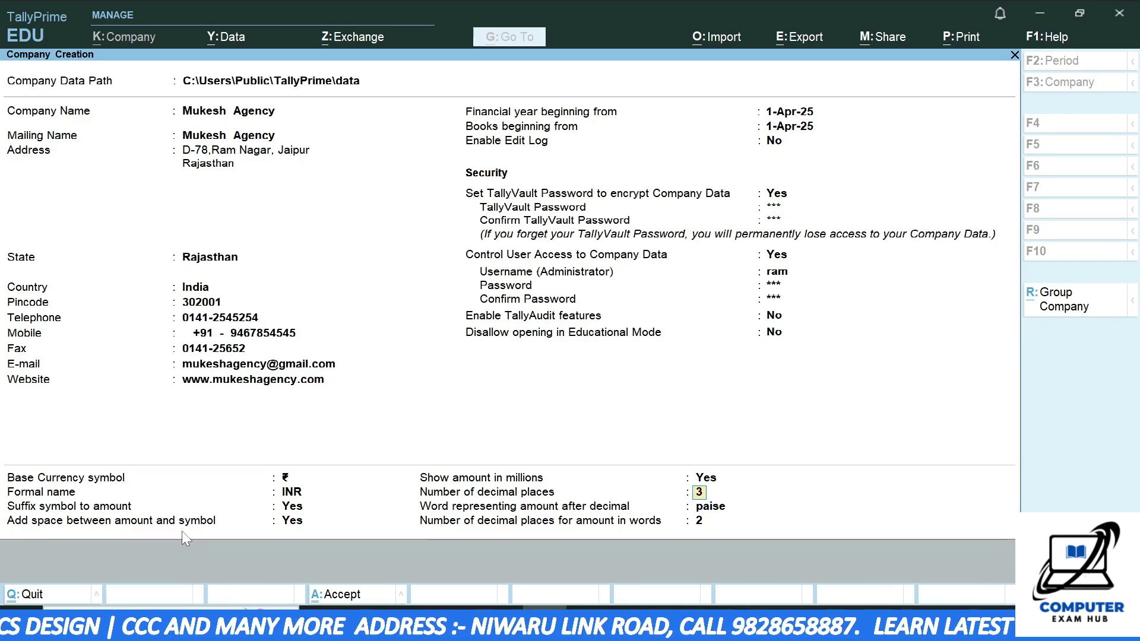
{"action": "key", "text": "Return"}
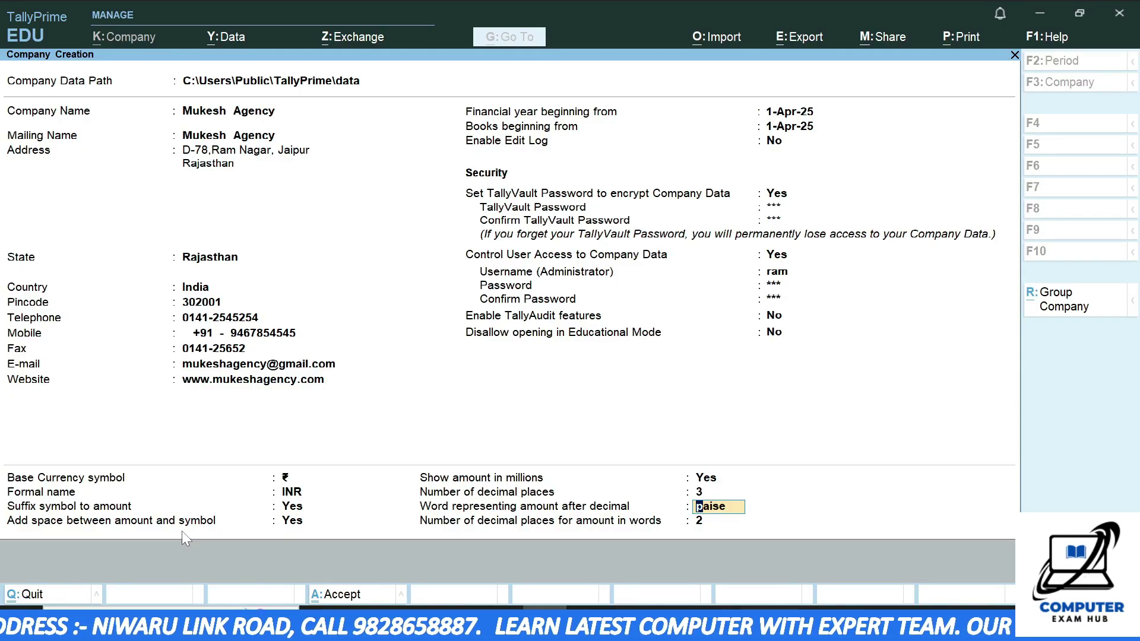
{"action": "key", "text": "Return"}
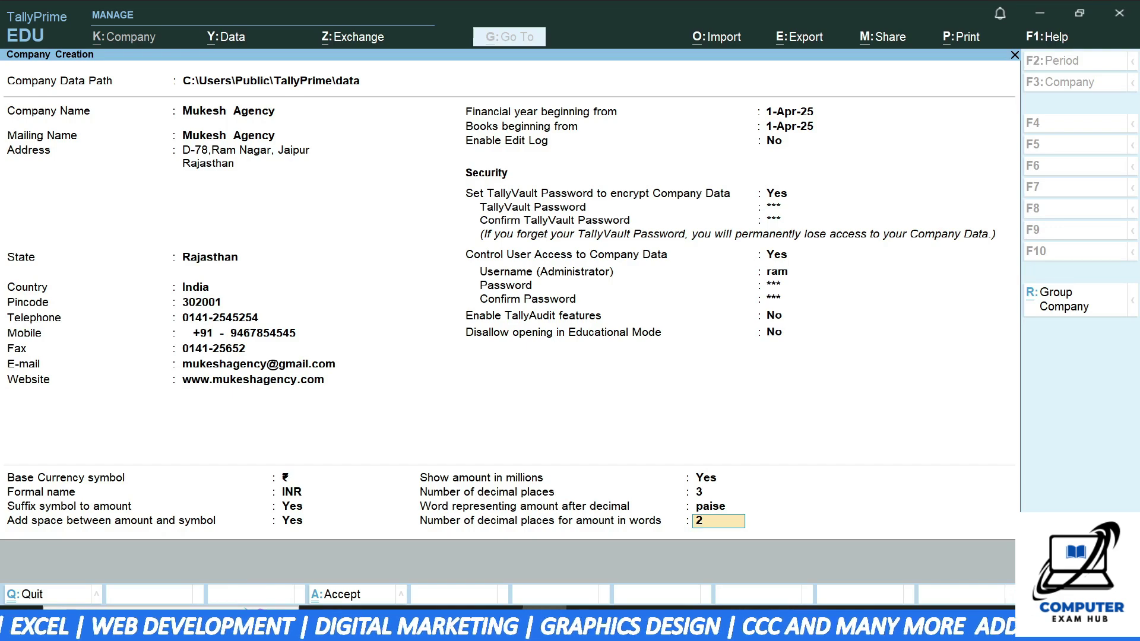
{"action": "key", "text": "F12"}
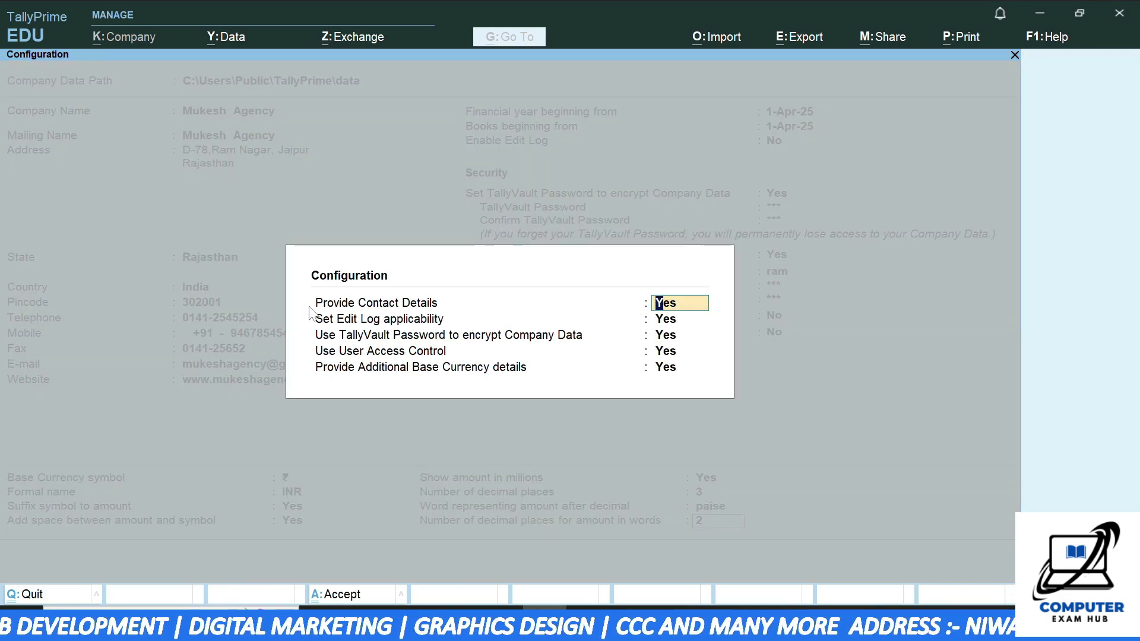
- Set Edit Log applicability to No in the Configuration dialog
{"action": "key", "text": "Return"}
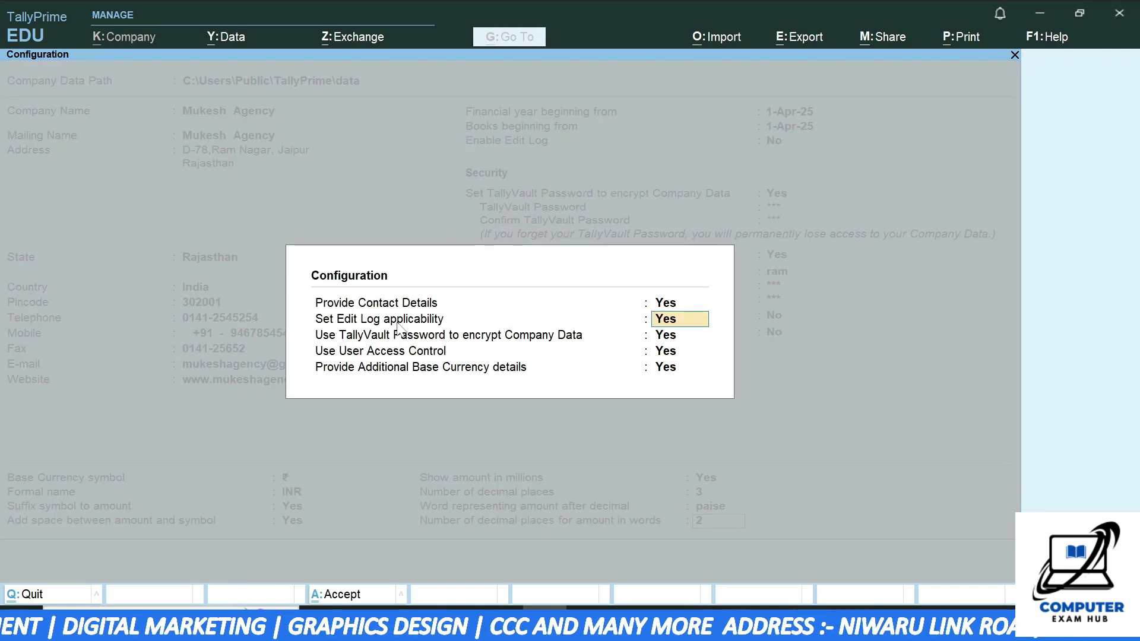
{"action": "type", "text": "m"}
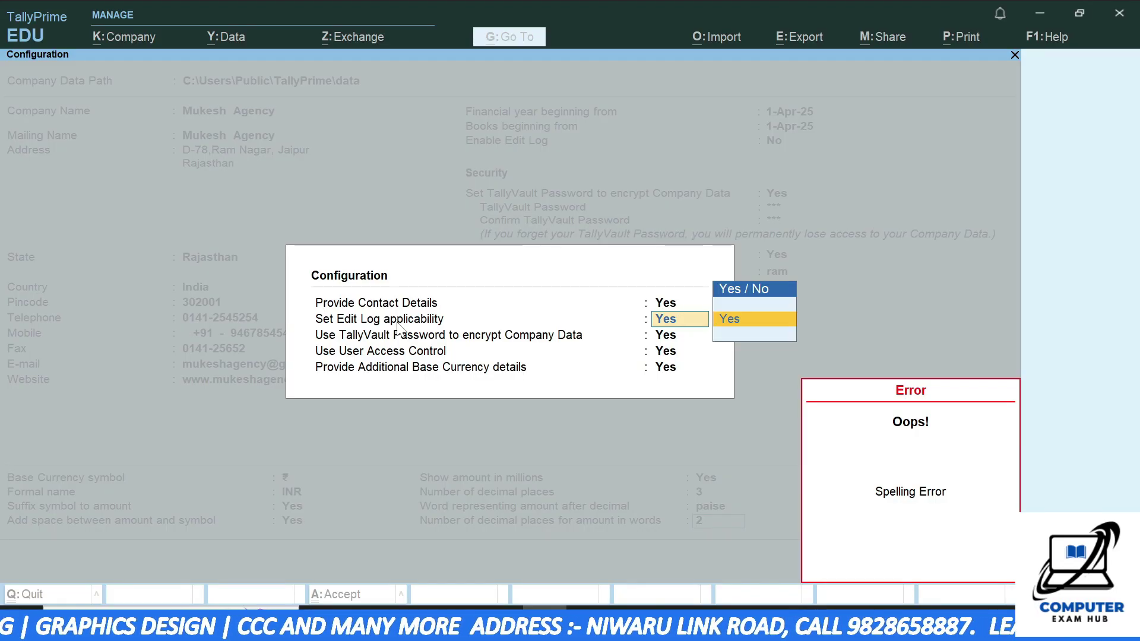
{"action": "key", "text": "BackSpace"}
{"action": "key", "text": "BackSpace"}
{"action": "key", "text": "Return"}
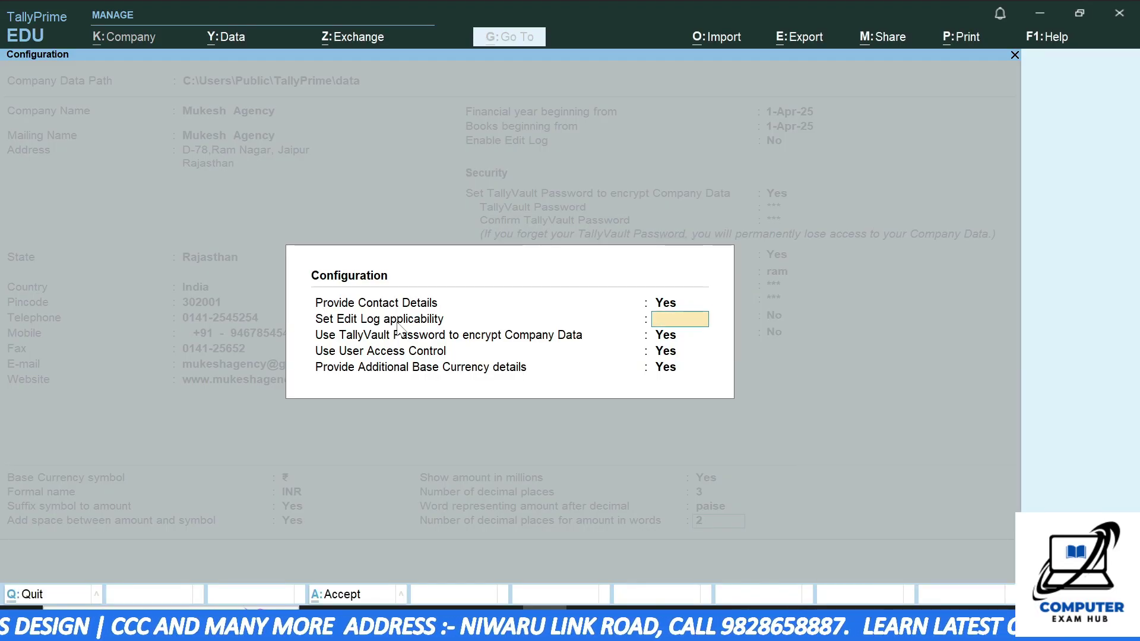
{"action": "type", "text": "no"}
{"action": "key", "text": "Return"}
{"action": "key", "text": "Return"}
{"action": "key", "text": "Return"}
{"action": "key", "text": "Return"}
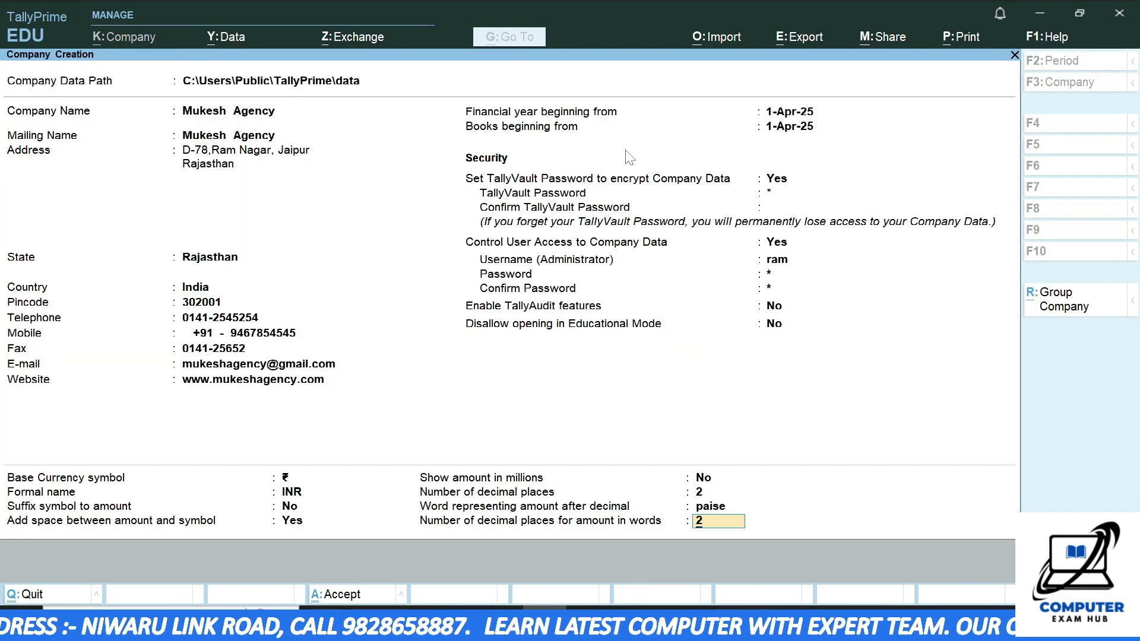
- Re-enter matching TallyVault passwords, then accept the form with Ctrl+A to create the company
{"action": "key", "text": "Return"}
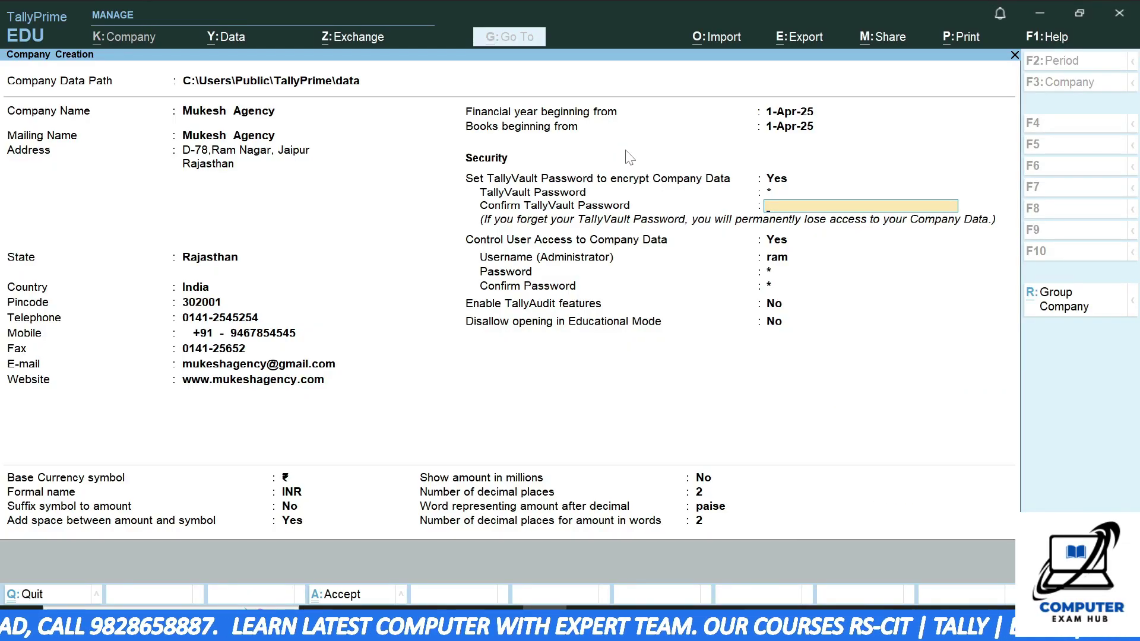
{"action": "key", "text": "Up"}
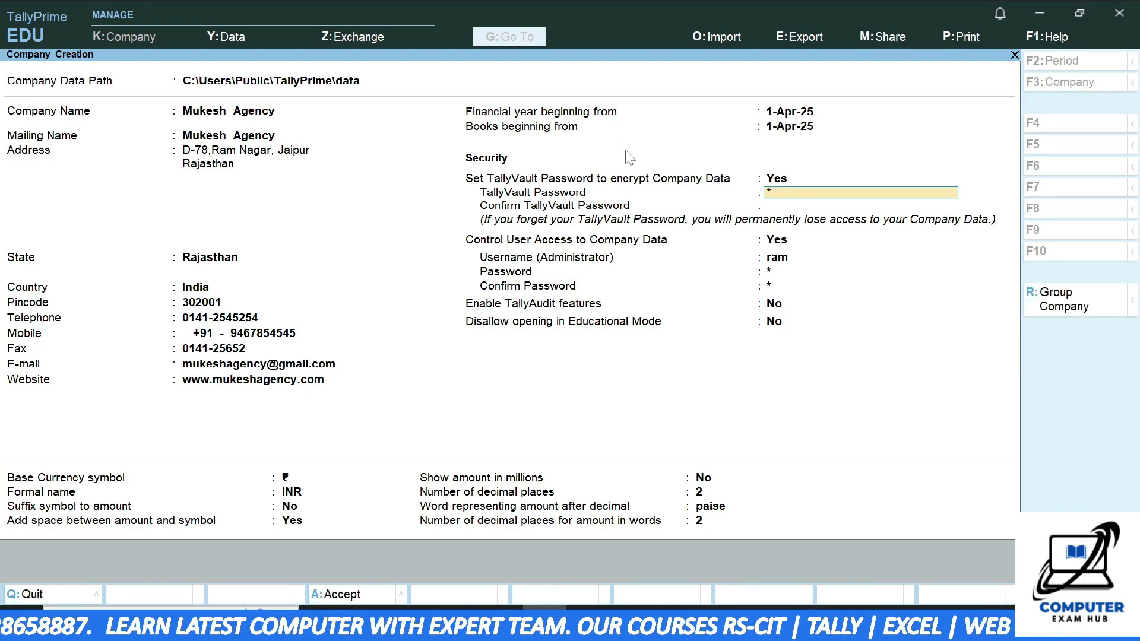
{"action": "type", "text": "**"}
{"action": "key", "text": "Return"}
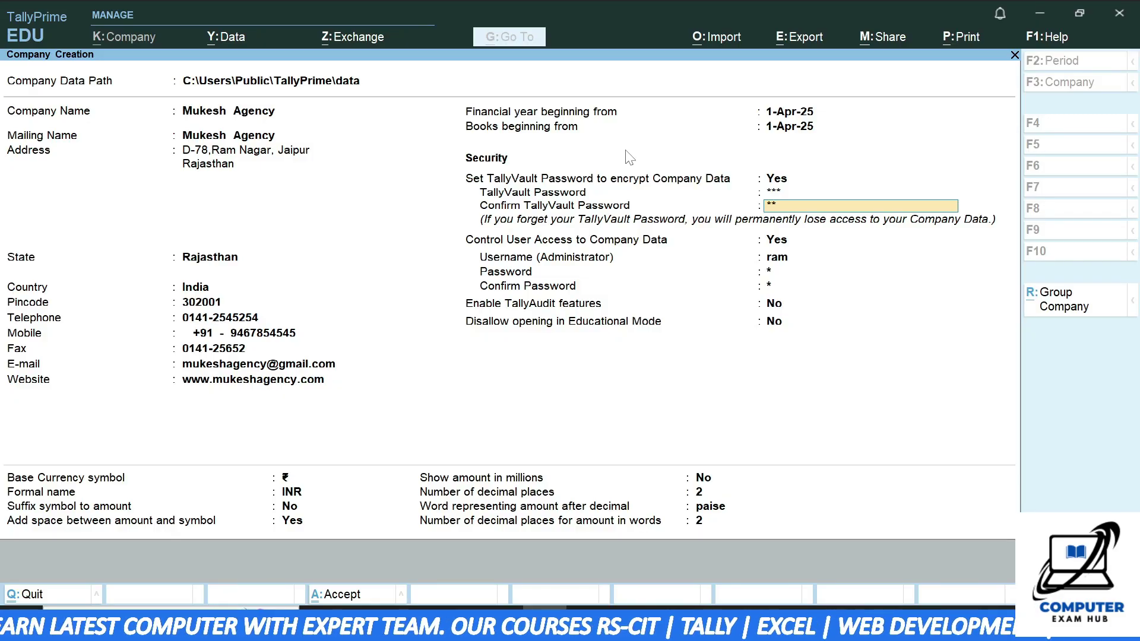
{"action": "key", "text": "Return"}
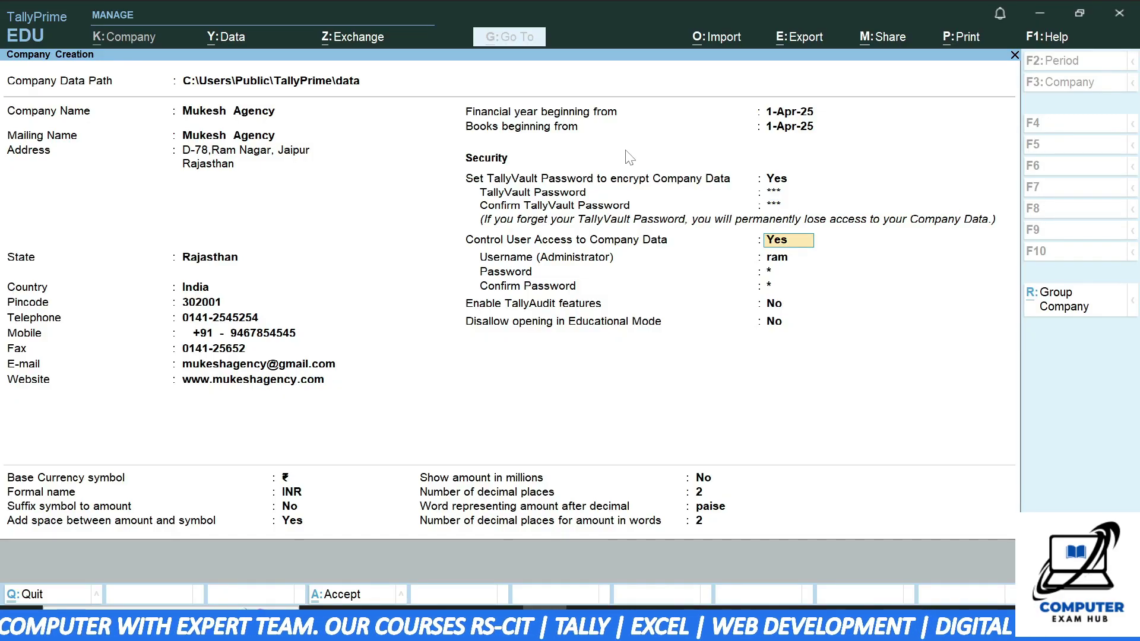
{"action": "key", "text": "Return"}
{"action": "key", "text": "Return"}
{"action": "key", "text": "Return"}
{"action": "key", "text": "Return"}
{"action": "key", "text": "Return"}
{"action": "key", "text": "Return"}
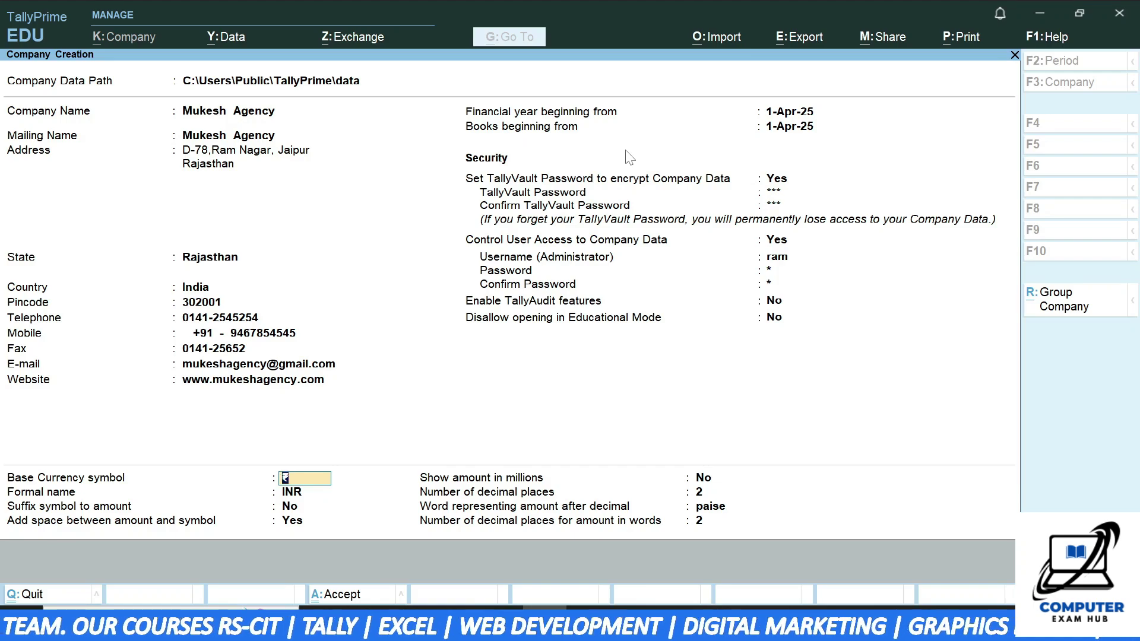
{"action": "key", "text": "ctrl+a"}
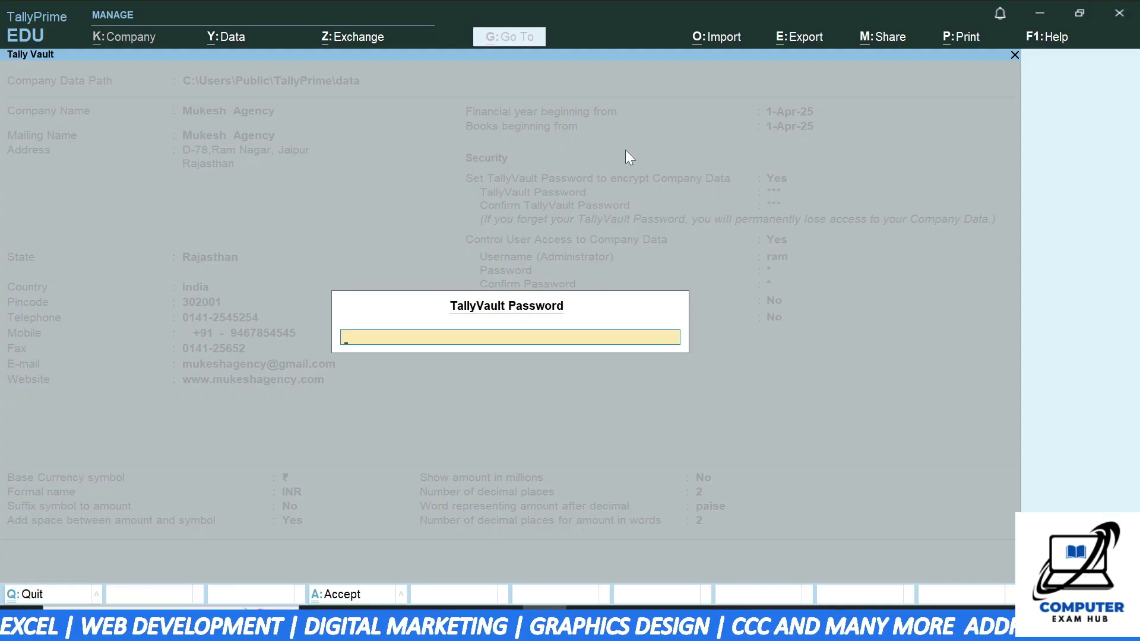
- Unlock Mukesh Agency with its TallyVault password and log in as the administrator with their password
{"action": "type", "text": "***"}
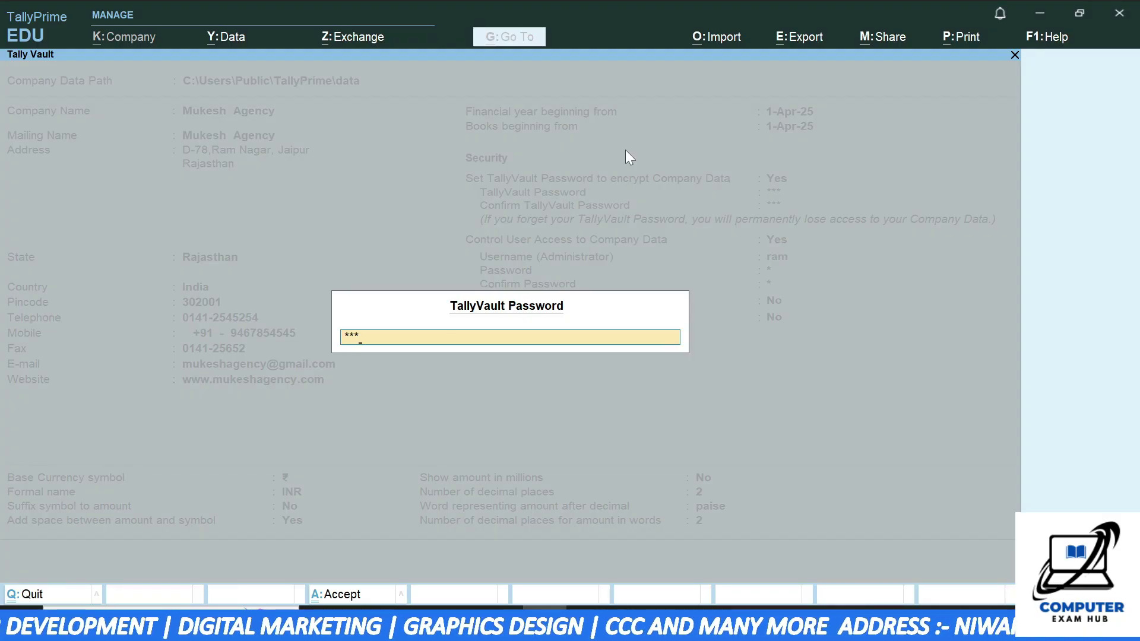
{"action": "key", "text": "Return"}
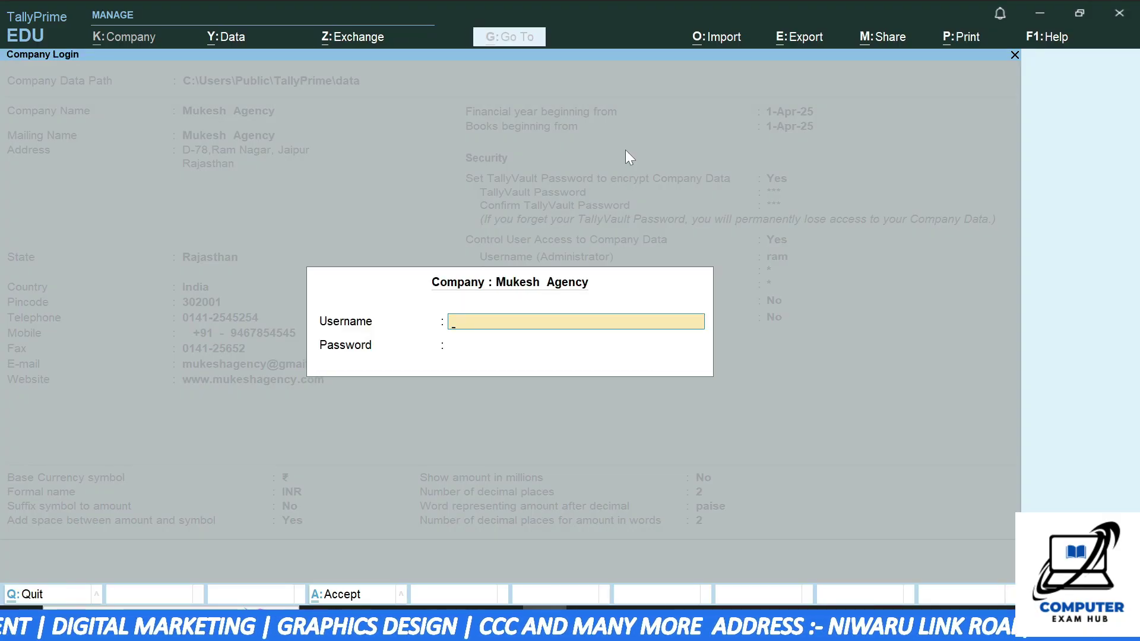
{"action": "key", "text": "Return"}
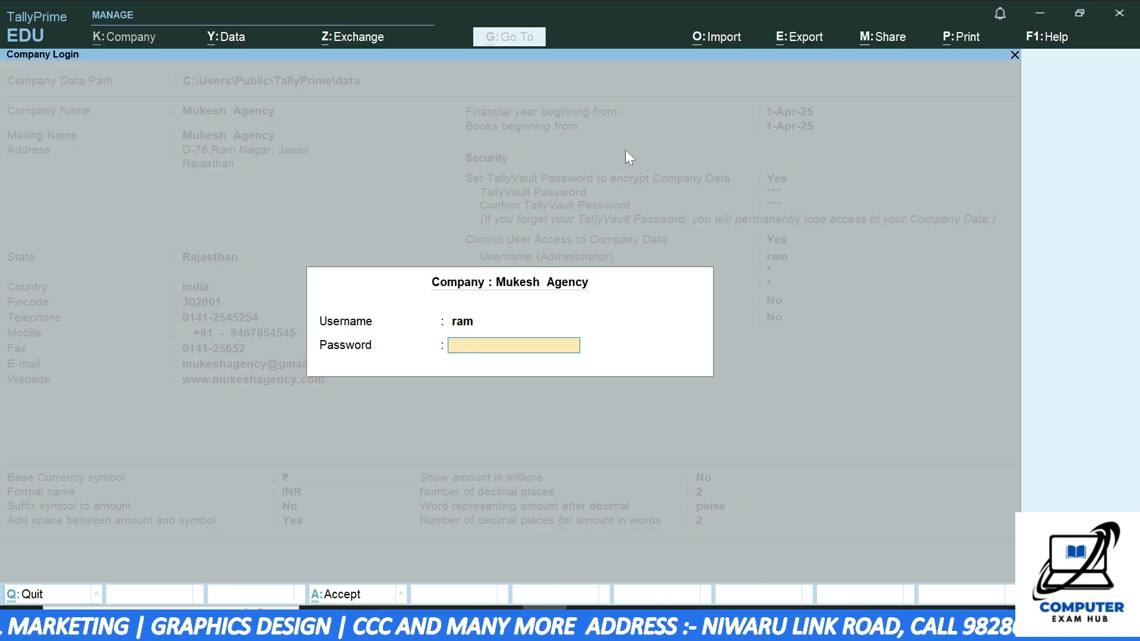
{"action": "type", "text": "***"}
{"action": "key", "text": "Return"}
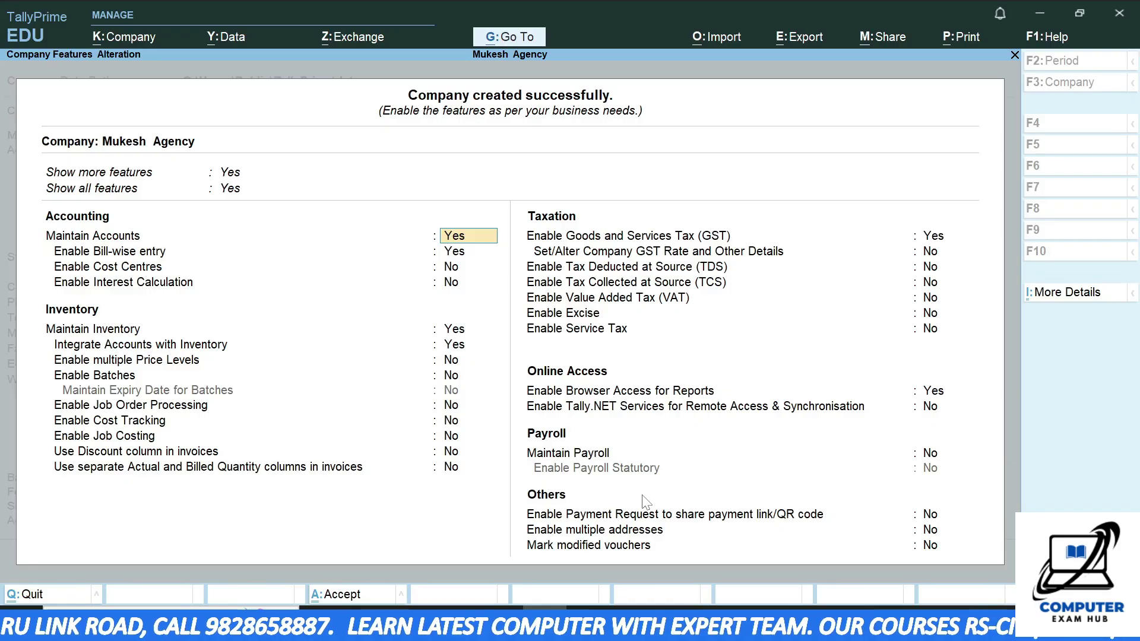
- Set Show more features to Yes, review the inventory features and accept them with Ctrl+A
{"action": "key", "text": "Up"}
{"action": "key", "text": "Up"}
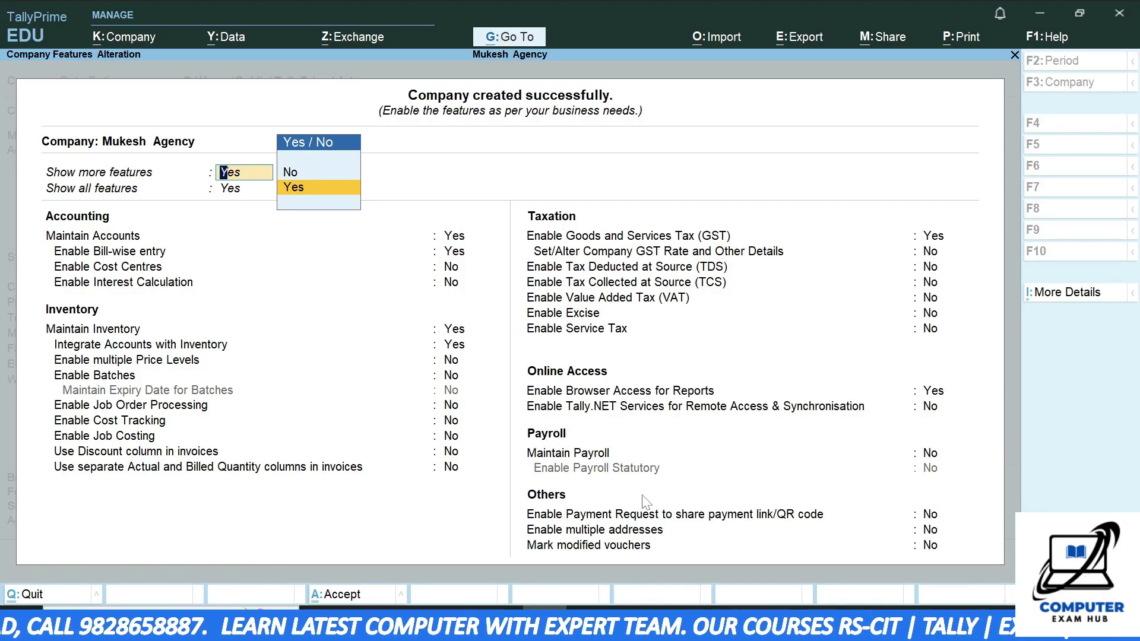
{"action": "key", "text": "n"}
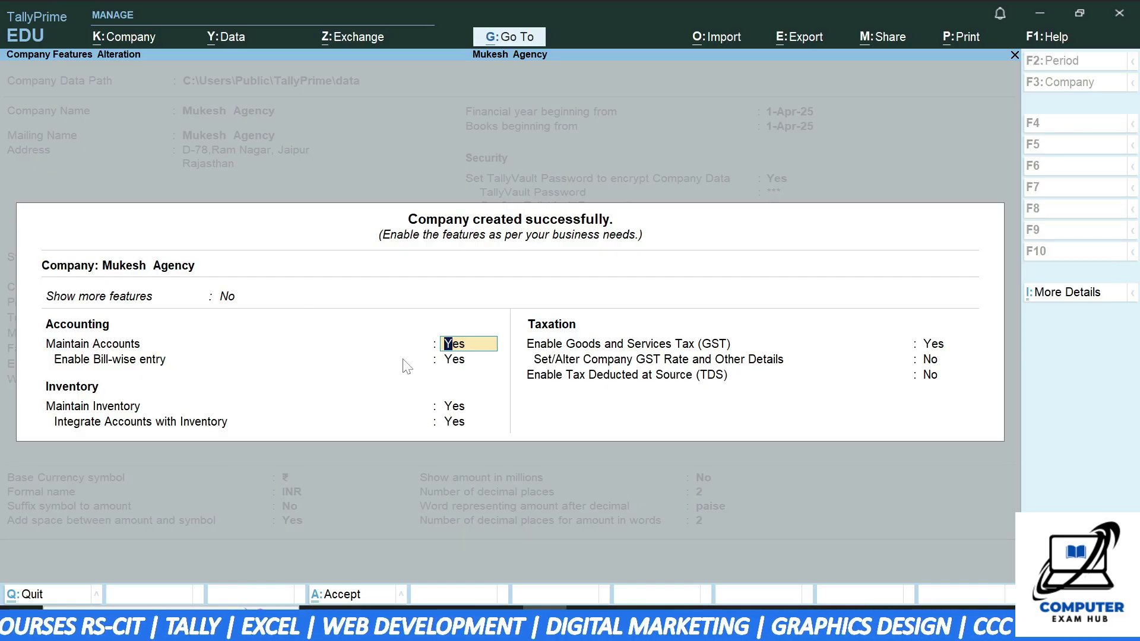
{"action": "key", "text": "Up"}
{"action": "key", "text": "Down"}
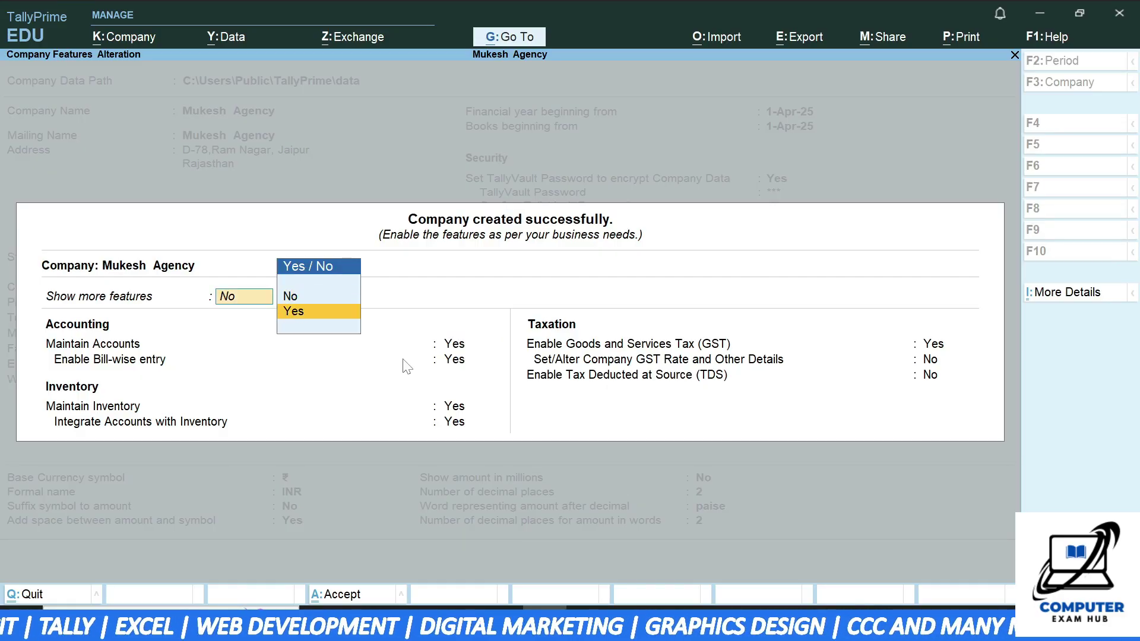
{"action": "key", "text": "Return"}
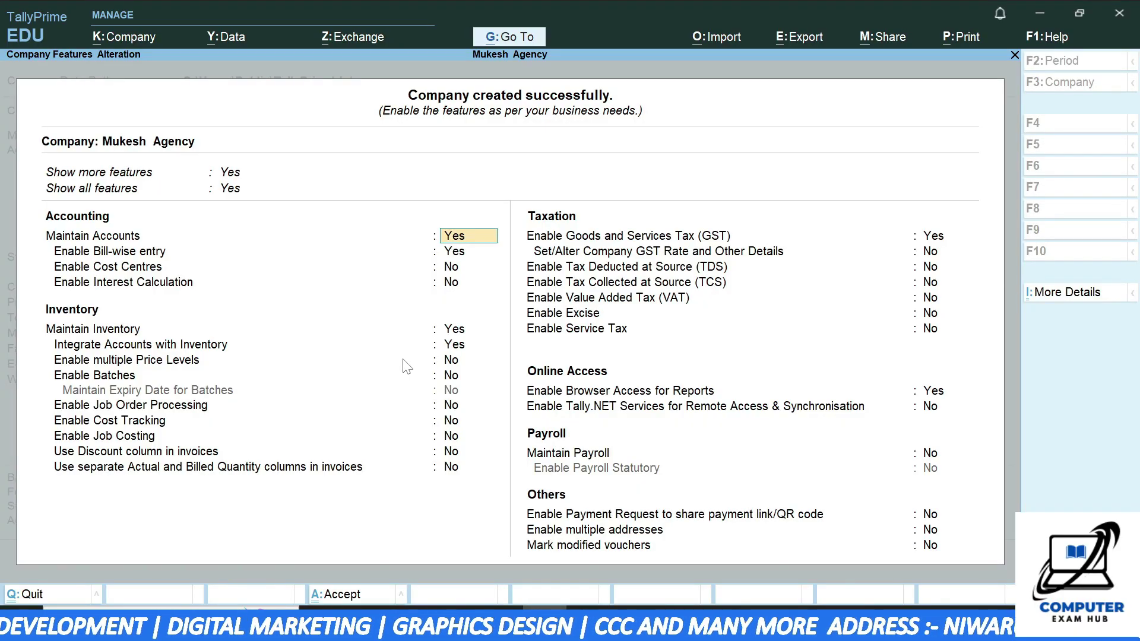
{"action": "key", "text": "Return"}
{"action": "key", "text": "Return"}
{"action": "key", "text": "Return"}
{"action": "key", "text": "Return"}
{"action": "key", "text": "Return"}
{"action": "key", "text": "Return"}
{"action": "key", "text": "Return"}
{"action": "key", "text": "Return"}
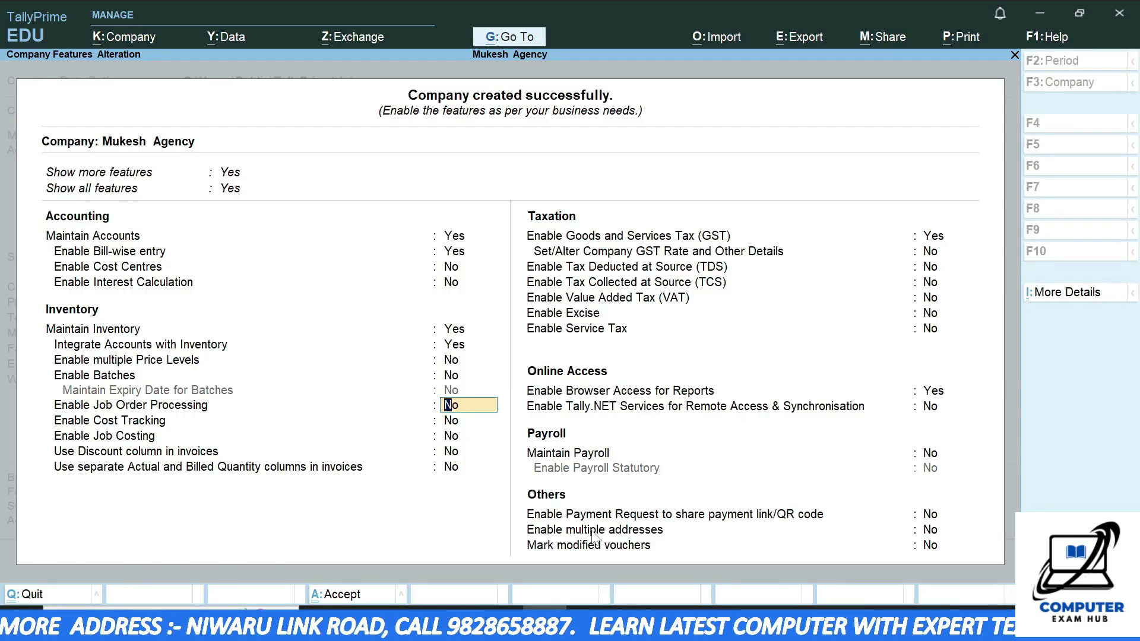
{"action": "key", "text": "alt"}
{"action": "key", "text": "ctrl+a"}
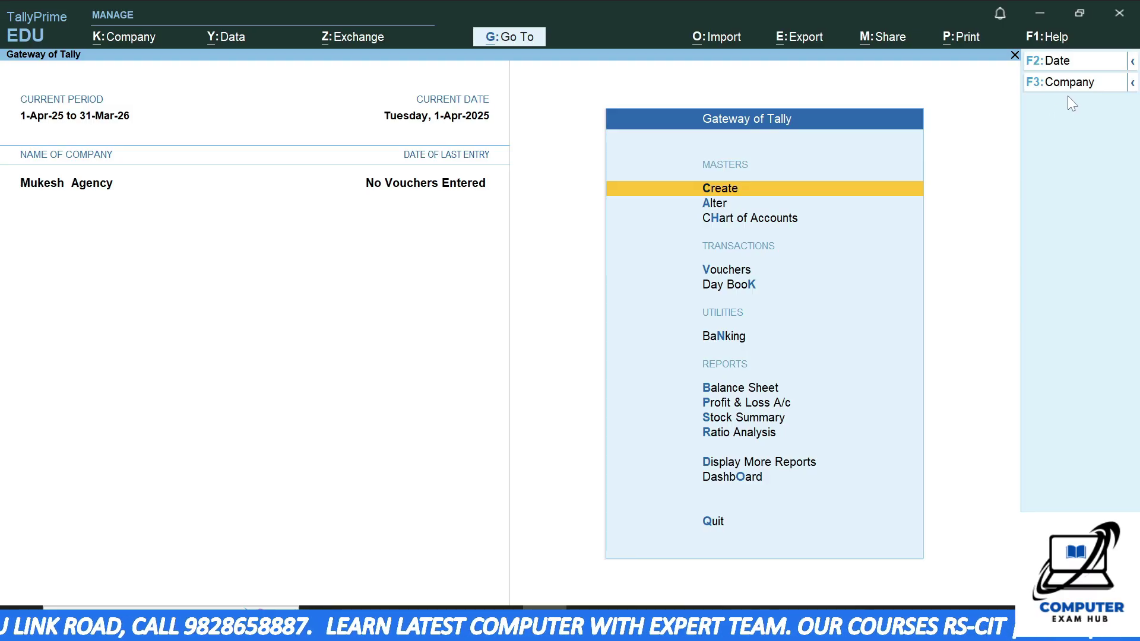
- Load the TESING DEMO company alongside Mukesh Agency through F3: Company's Select Company
{"action": "left_click", "coordinate": [1132, 63]}
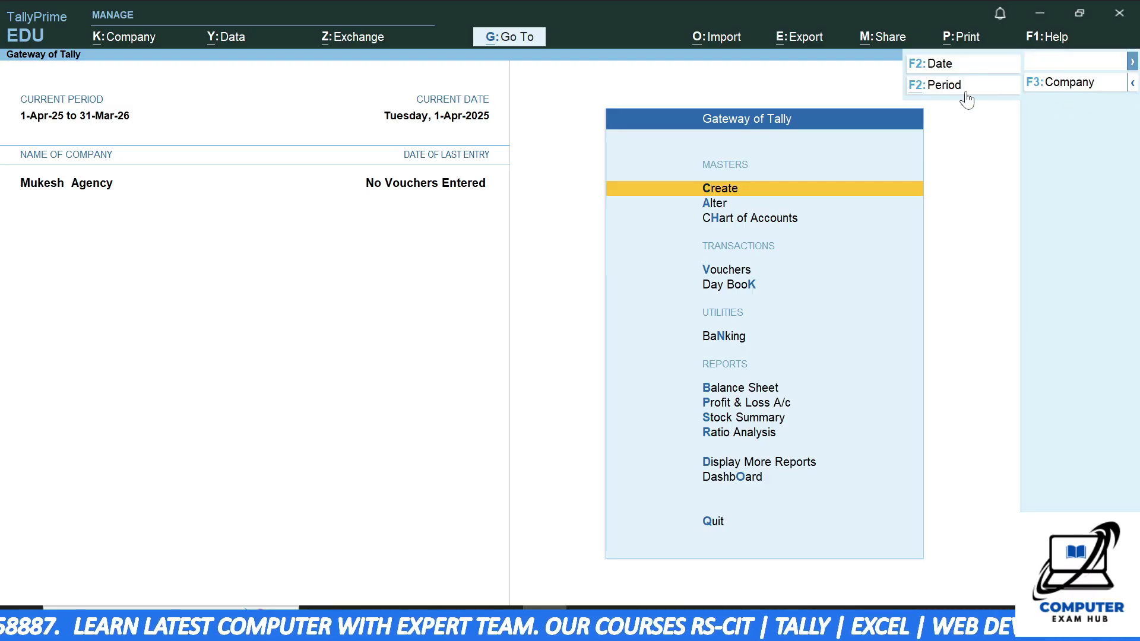
{"action": "left_click", "coordinate": [1131, 84]}
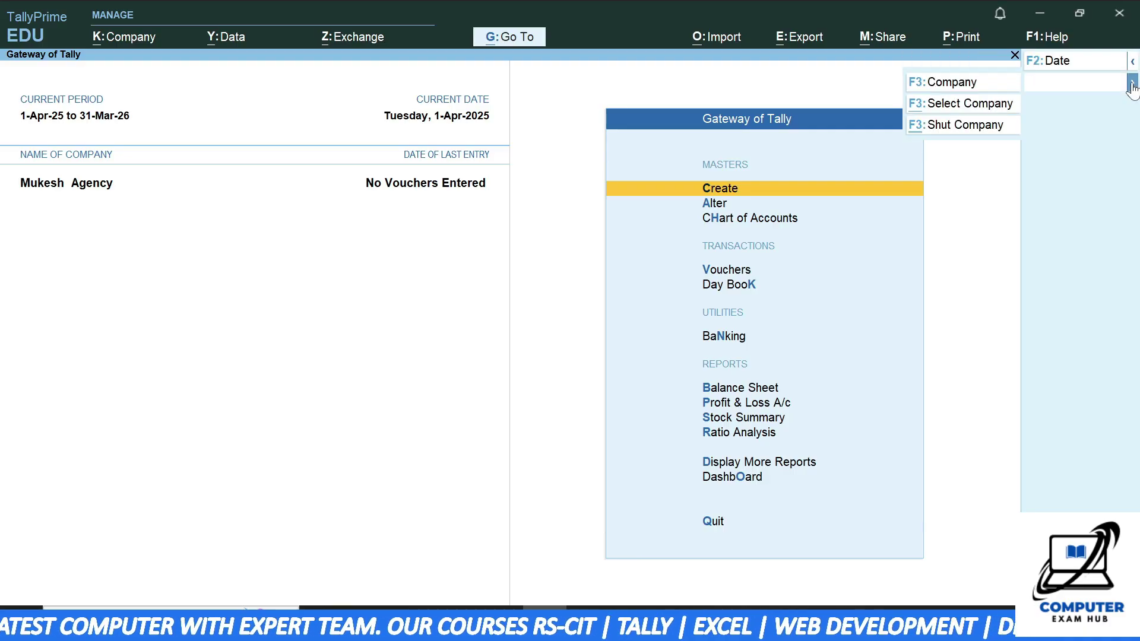
{"action": "left_click", "coordinate": [961, 110]}
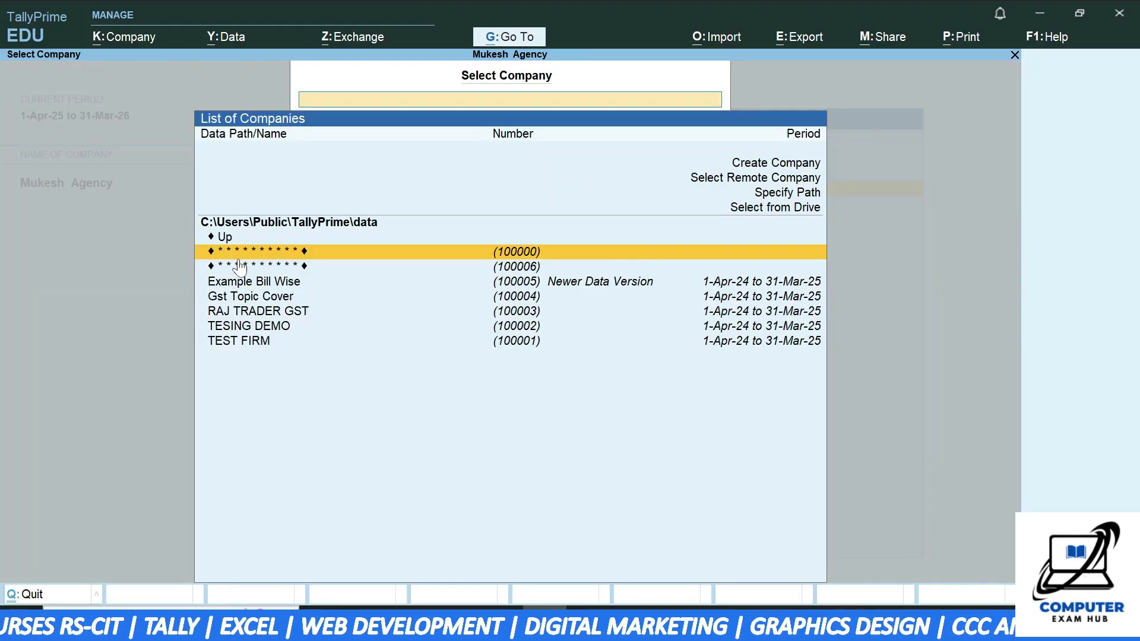
{"action": "left_click", "coordinate": [253, 331]}
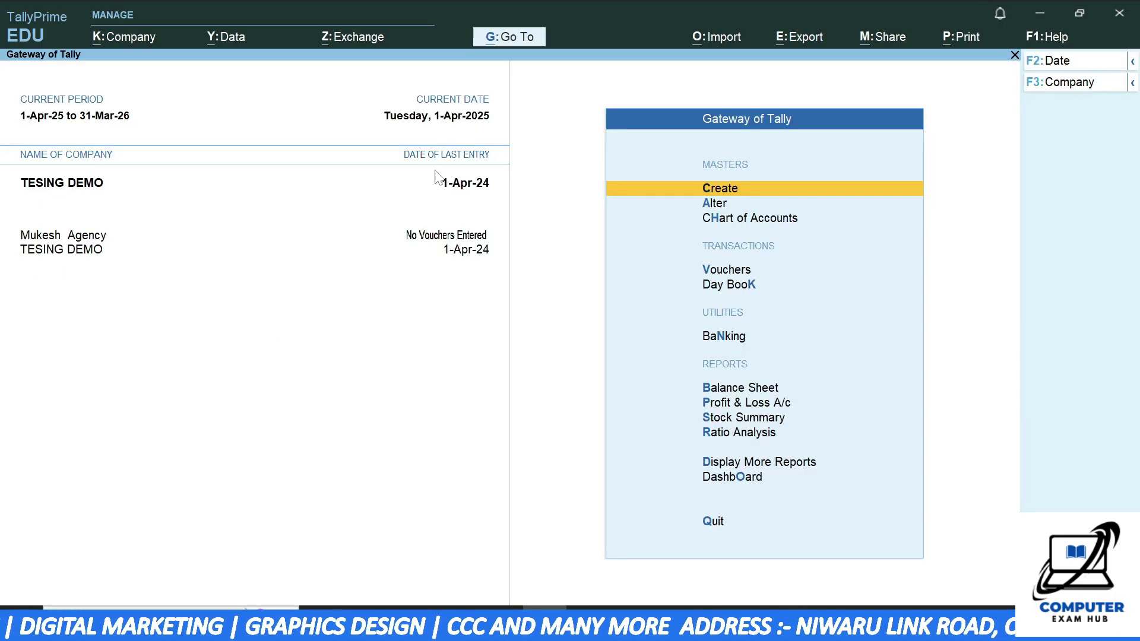
- Shut the TESING DEMO company and confirm with Yes
{"action": "left_click", "coordinate": [1066, 82]}
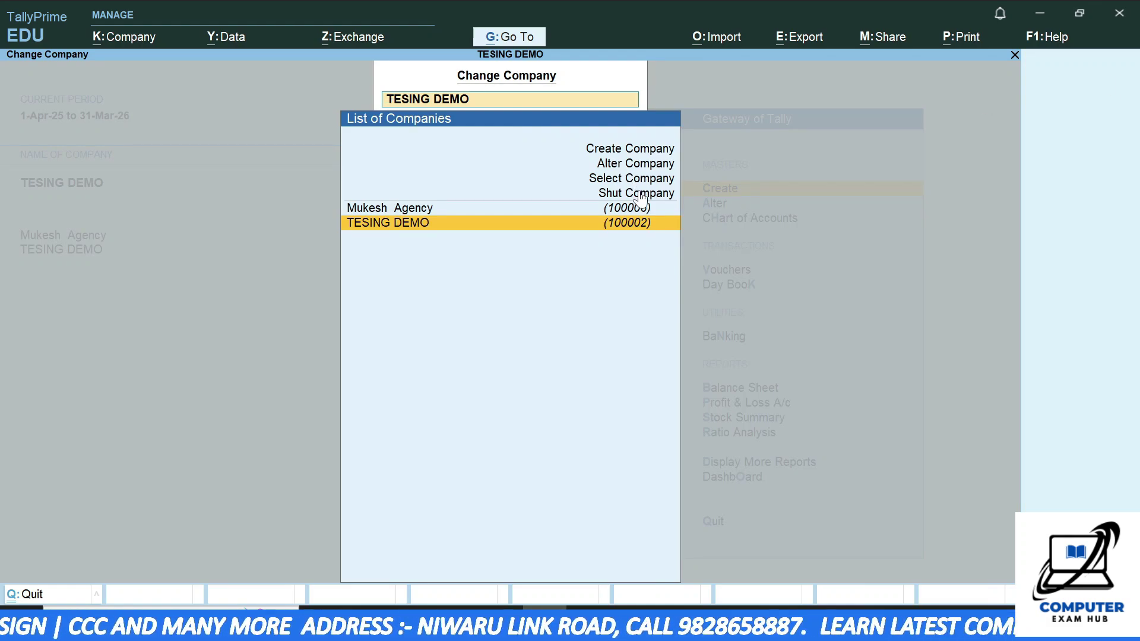
{"action": "left_click", "coordinate": [640, 196]}
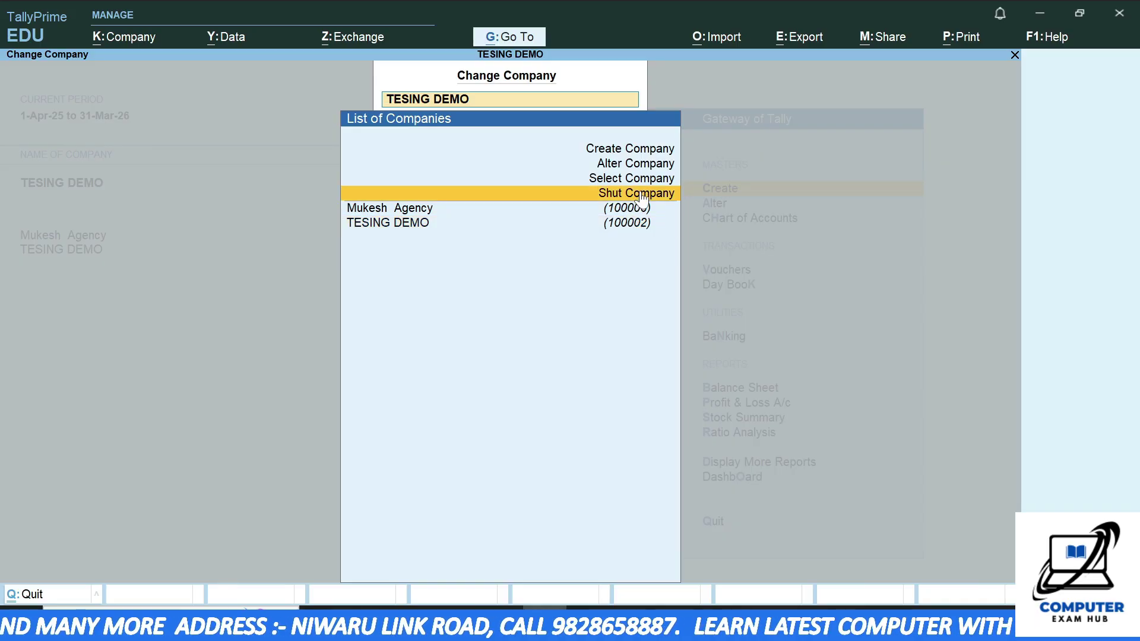
{"action": "left_click", "coordinate": [640, 195]}
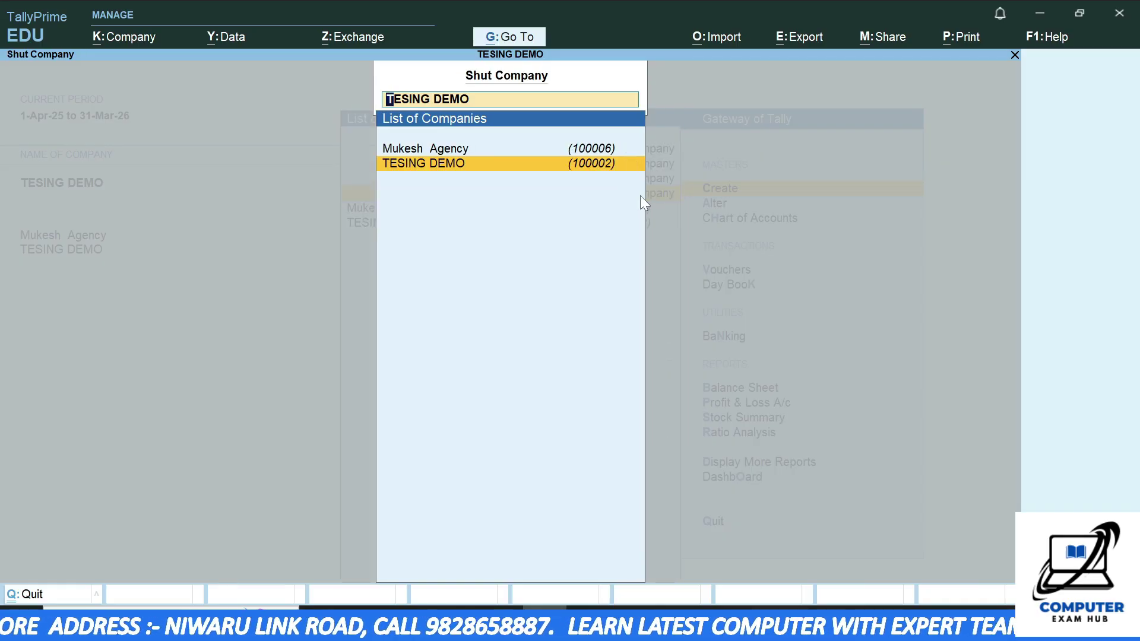
{"action": "key", "text": "Return"}
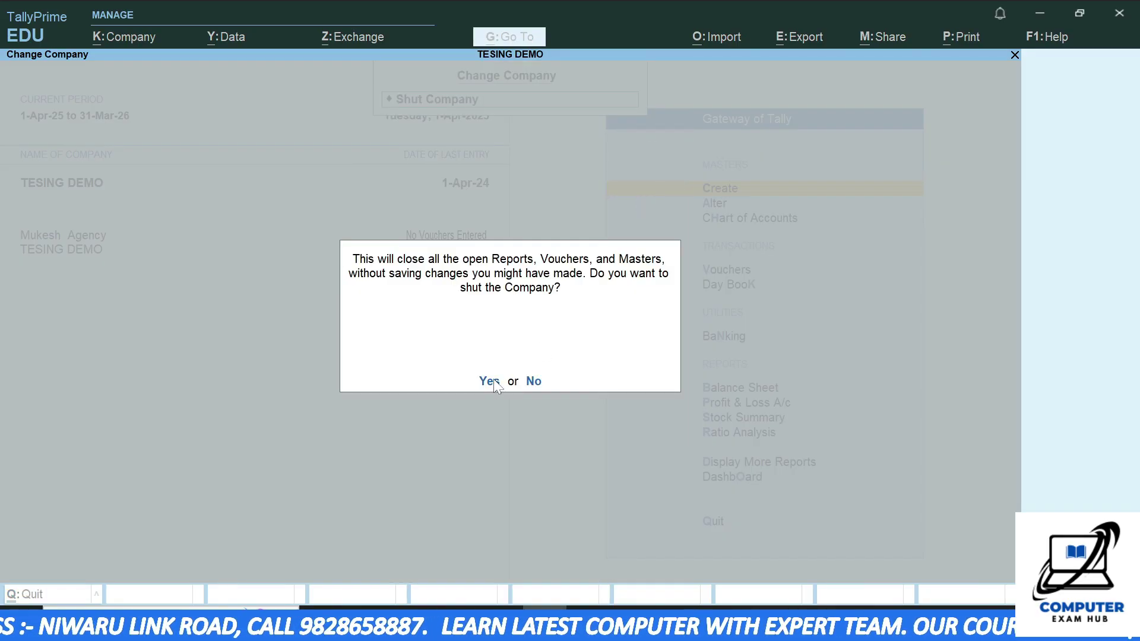
{"action": "left_click", "coordinate": [494, 380]}
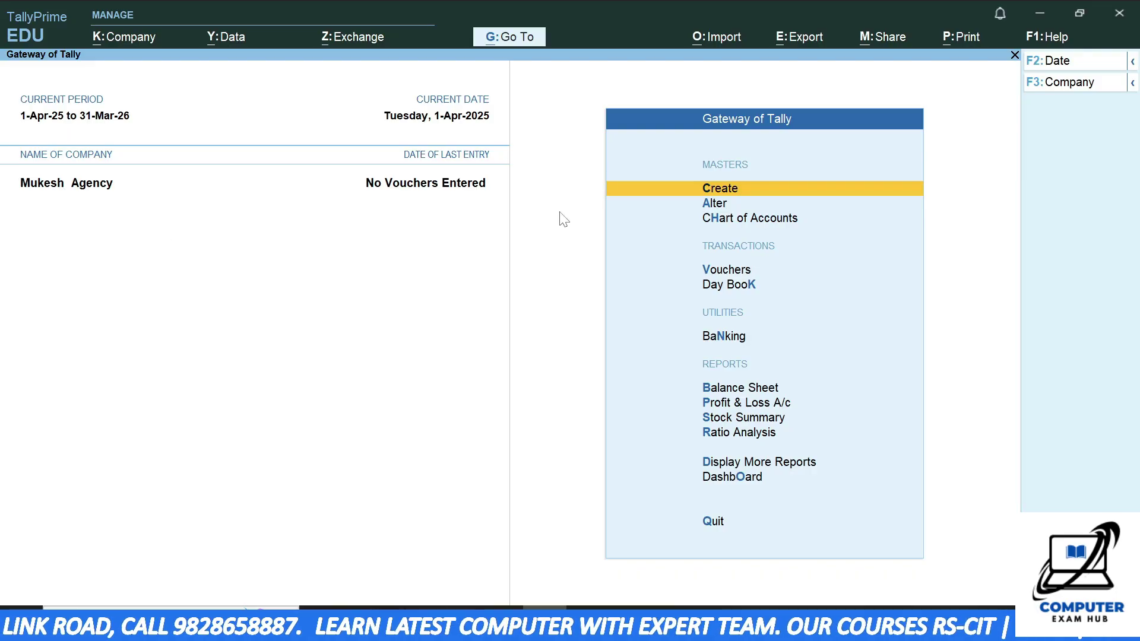
- Make Mukesh Agency the current company from the F3: Company list
{"action": "left_click", "coordinate": [1131, 86]}
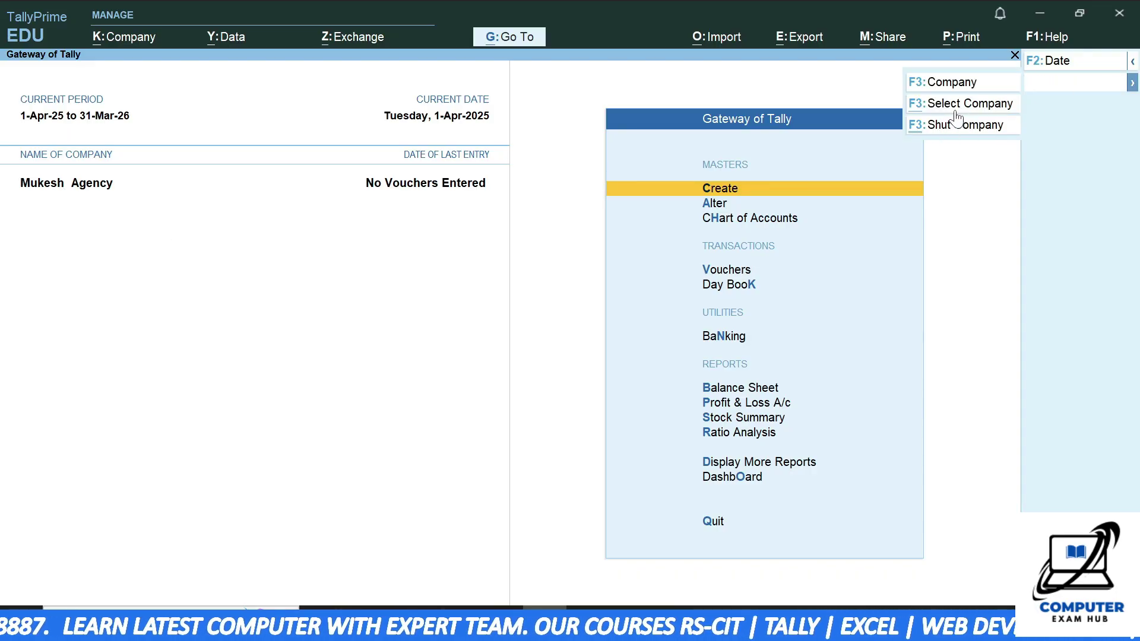
{"action": "left_click", "coordinate": [946, 87]}
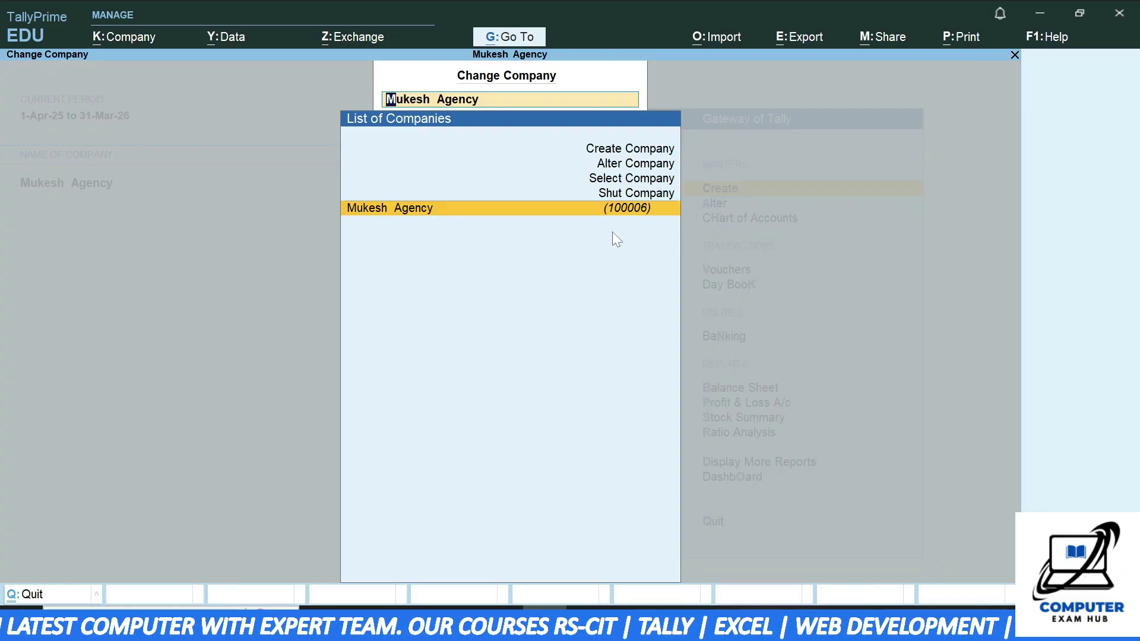
{"action": "left_click", "coordinate": [470, 209]}
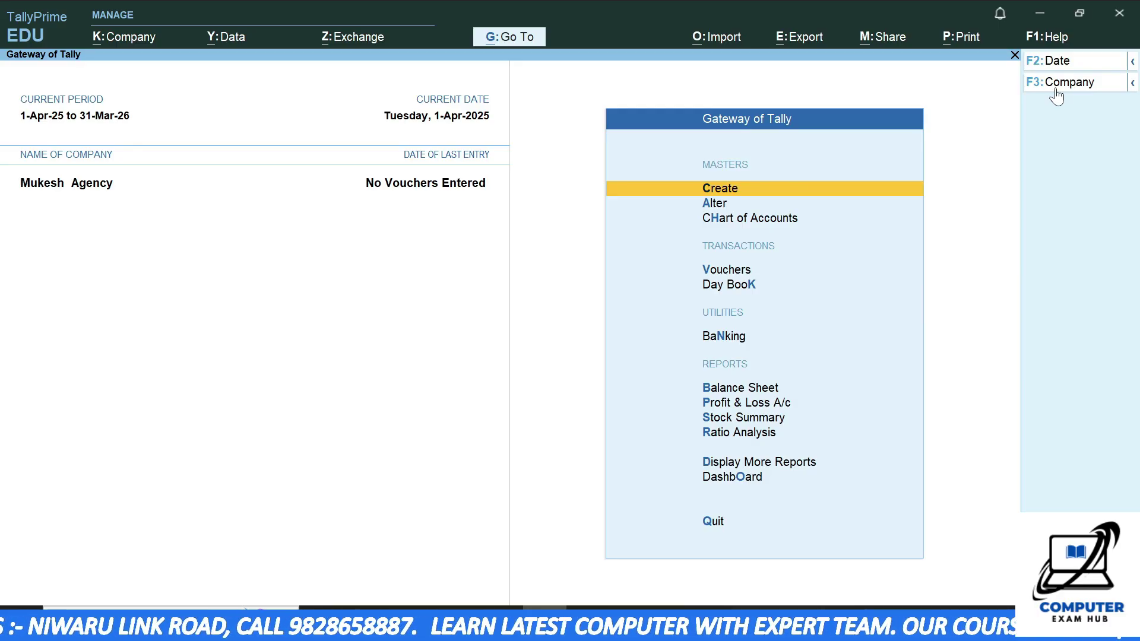
{"action": "left_click", "coordinate": [1051, 45]}
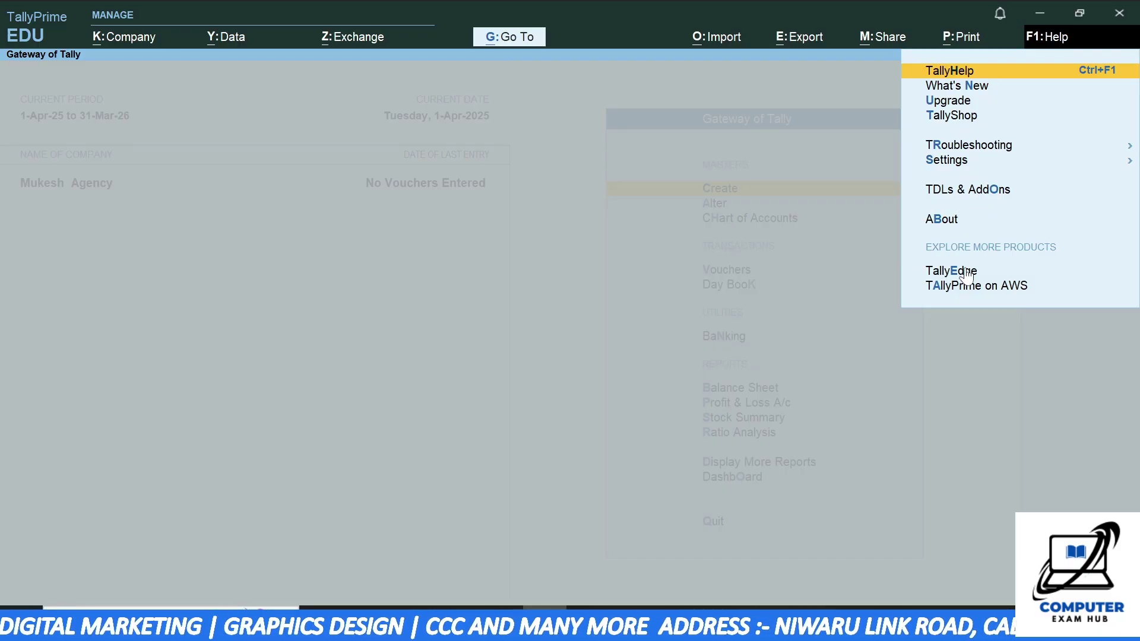
{"action": "left_click", "coordinate": [537, 80]}
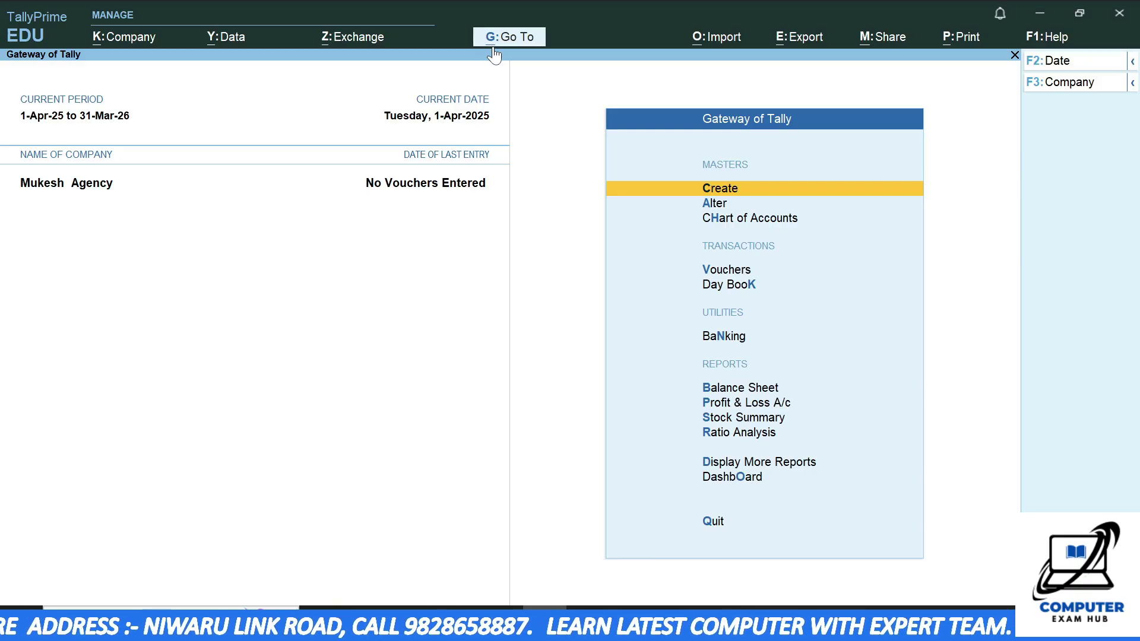
- Browse the Saved Views list under G: Go To, then switch to the K: Company menu
{"action": "left_click", "coordinate": [509, 38]}
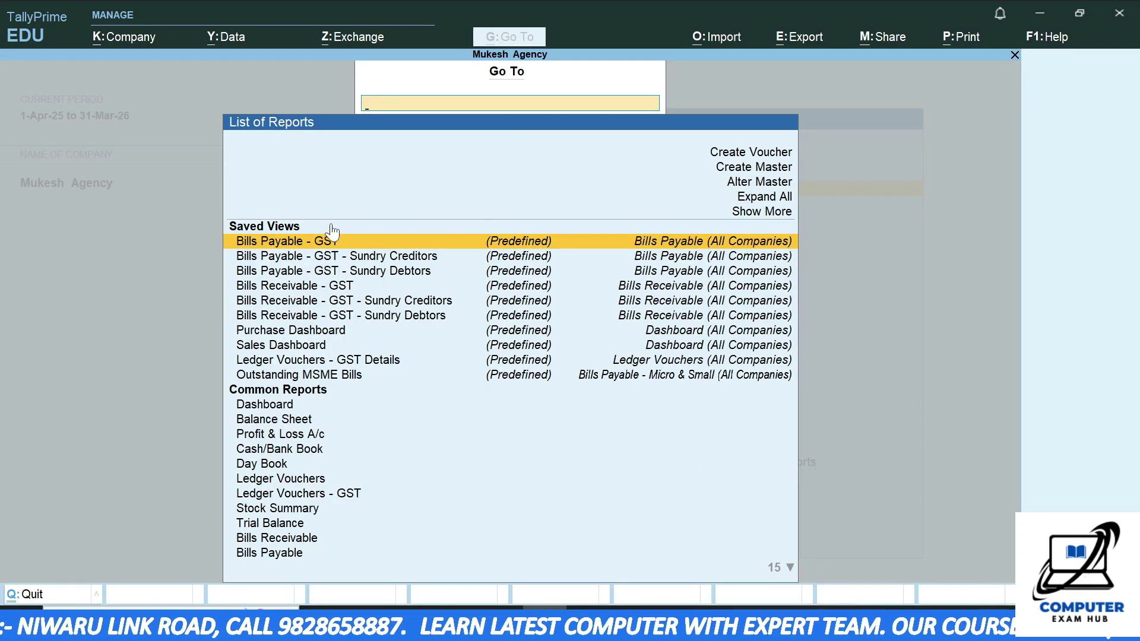
{"action": "left_click", "coordinate": [343, 285]}
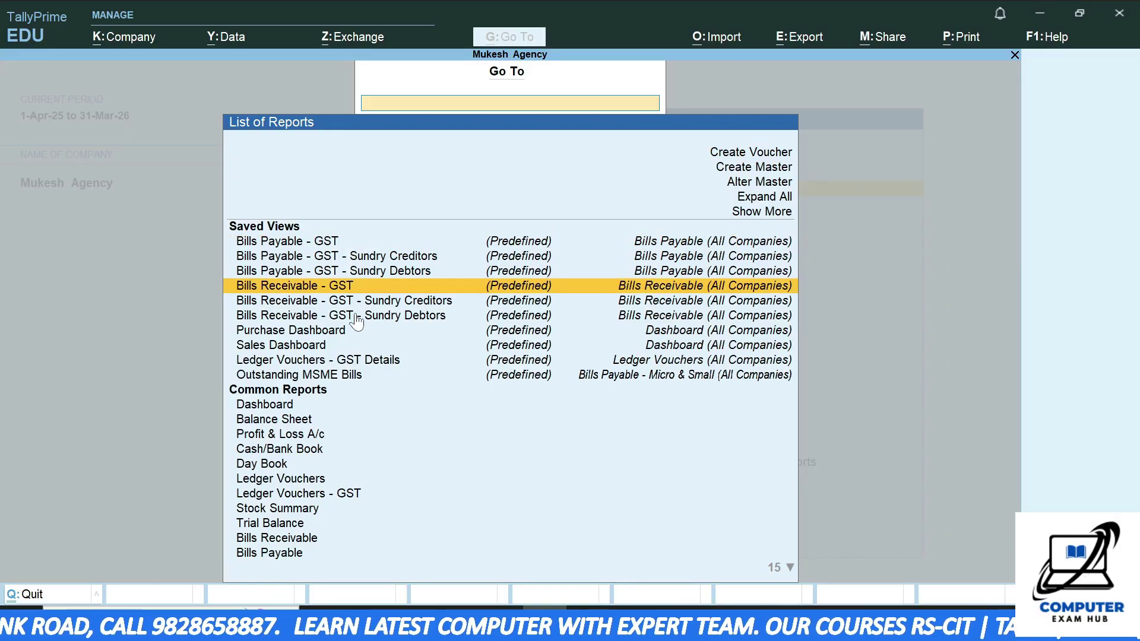
{"action": "key", "text": "Down"}
{"action": "key", "text": "Down"}
{"action": "key", "text": "Down"}
{"action": "key", "text": "Down"}
{"action": "key", "text": "Down"}
{"action": "key", "text": "Down"}
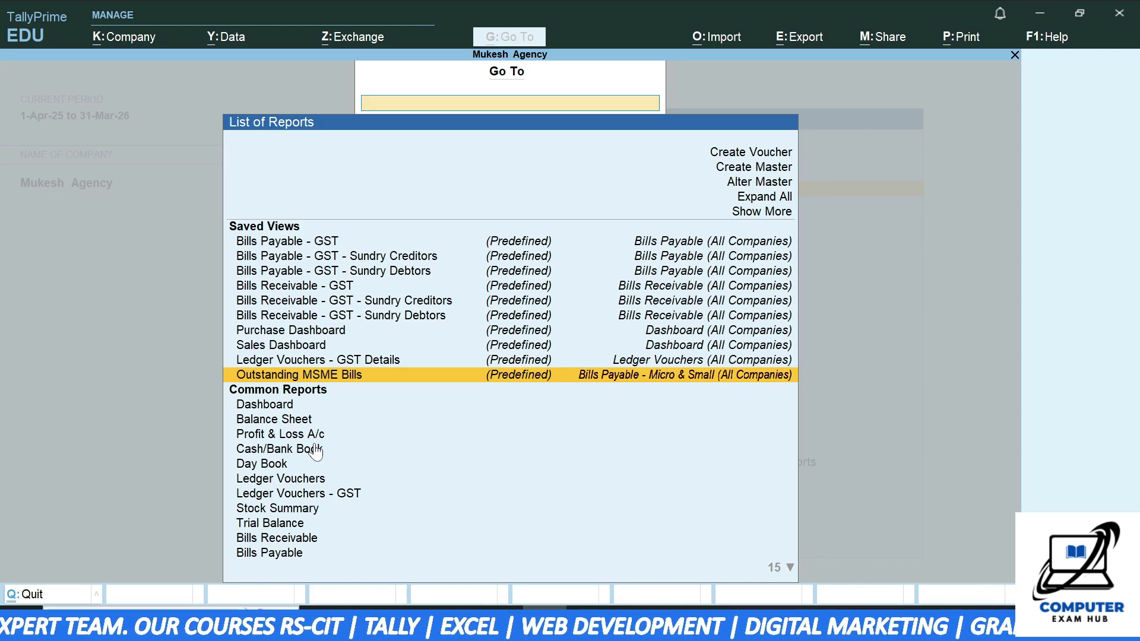
{"action": "left_click", "coordinate": [141, 41]}
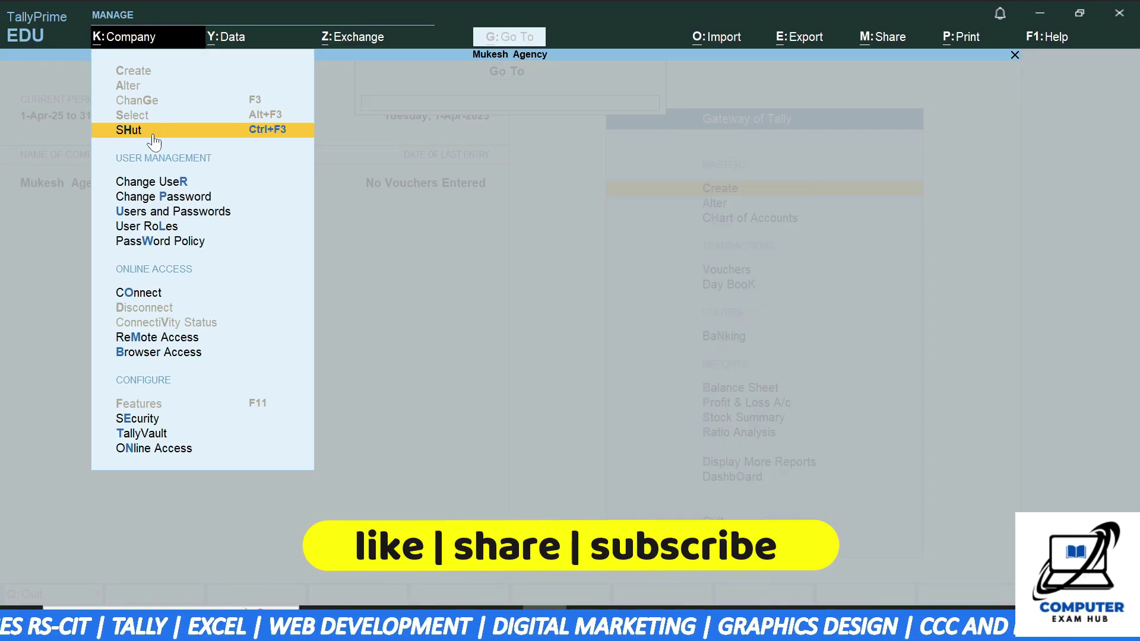
- Reselect Mukesh Agency as the current company using Change Company
{"action": "key", "text": "Escape"}
{"action": "key", "text": "Escape"}
{"action": "key", "text": "alt+k"}
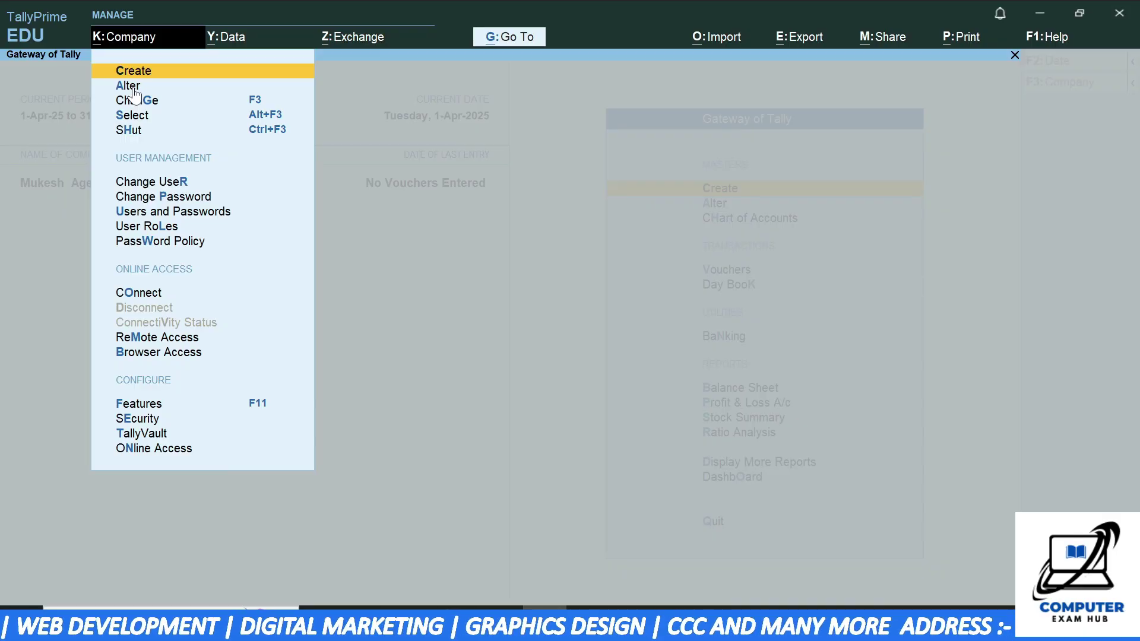
{"action": "left_click", "coordinate": [139, 100]}
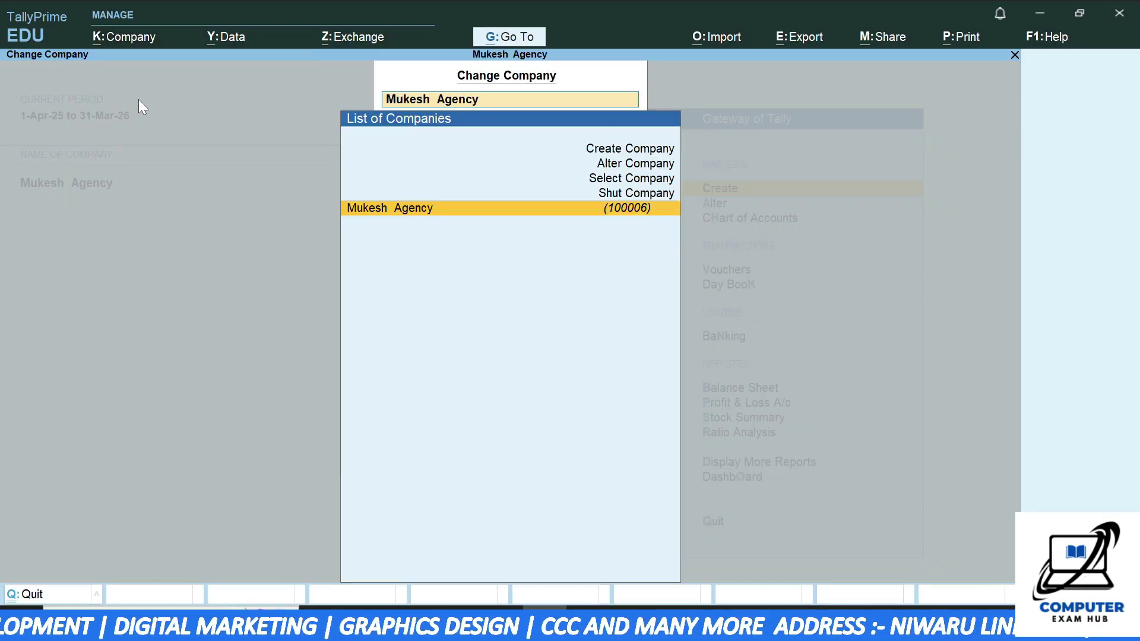
{"action": "left_click", "coordinate": [398, 212]}
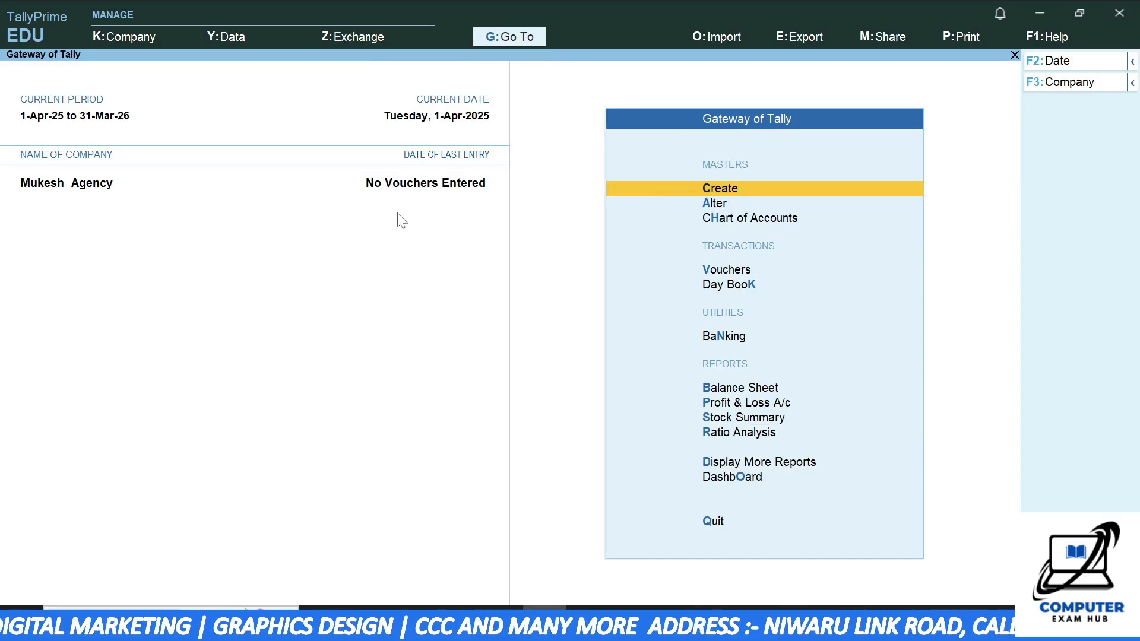
- Review Mukesh Agency's company details and features without changes, then close the Company menu
{"action": "left_click", "coordinate": [122, 43]}
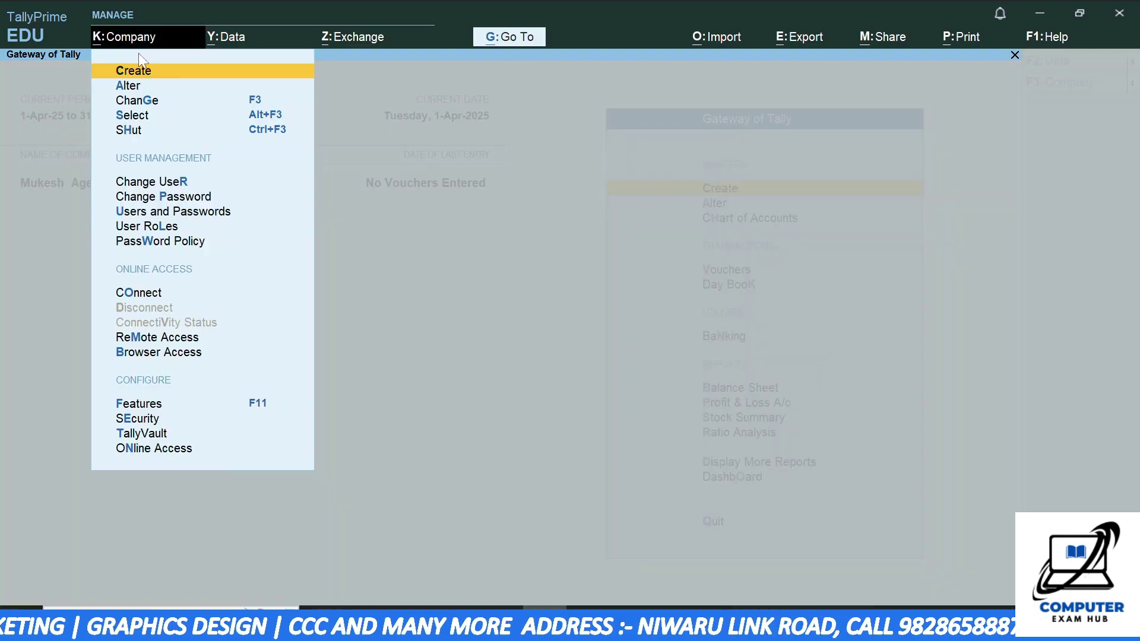
{"action": "left_click", "coordinate": [133, 87]}
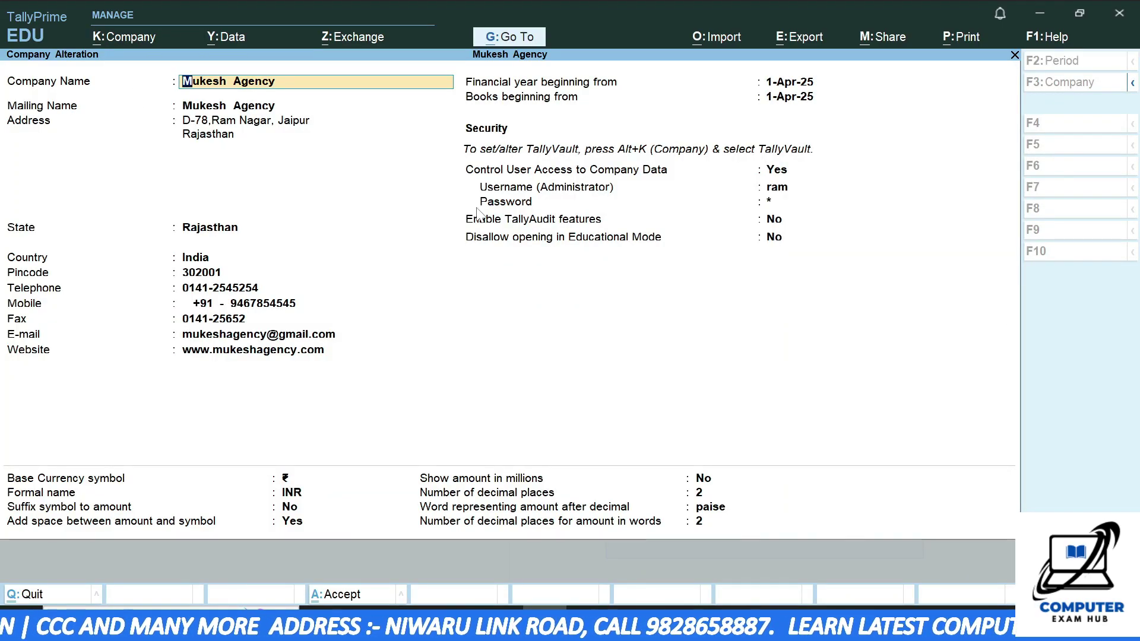
{"action": "key", "text": "Escape"}
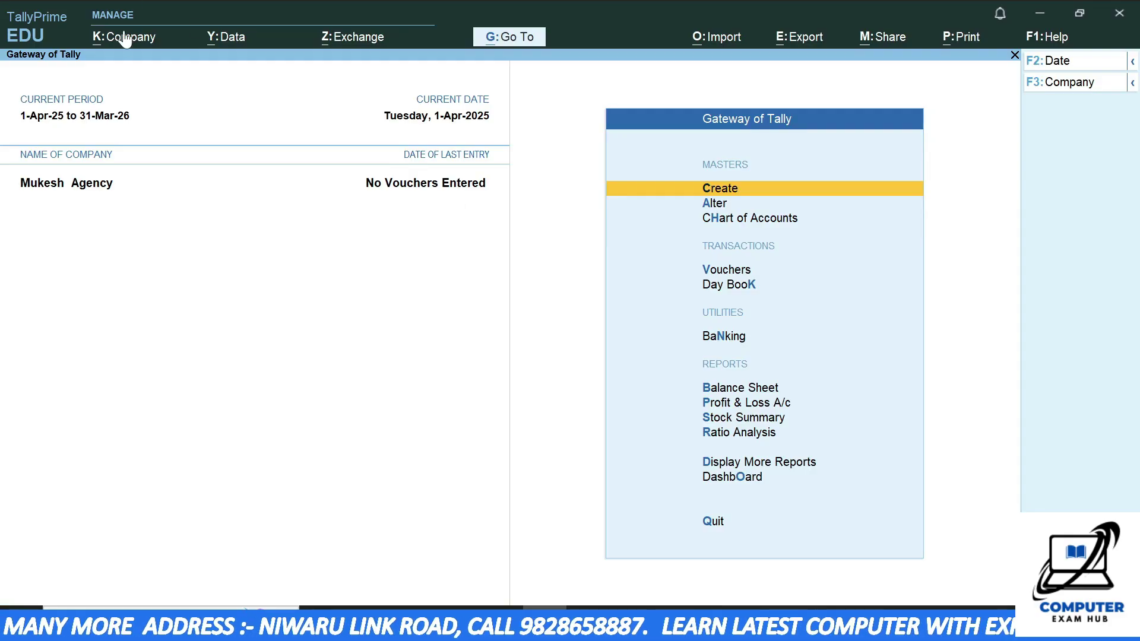
{"action": "left_click", "coordinate": [122, 39]}
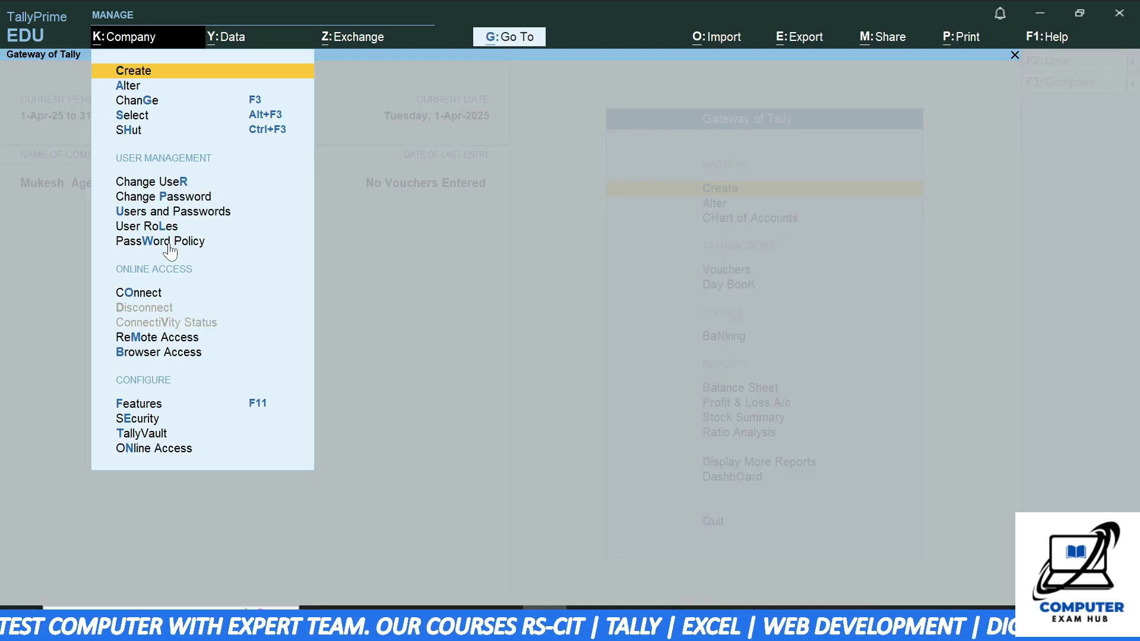
{"action": "left_click", "coordinate": [154, 409]}
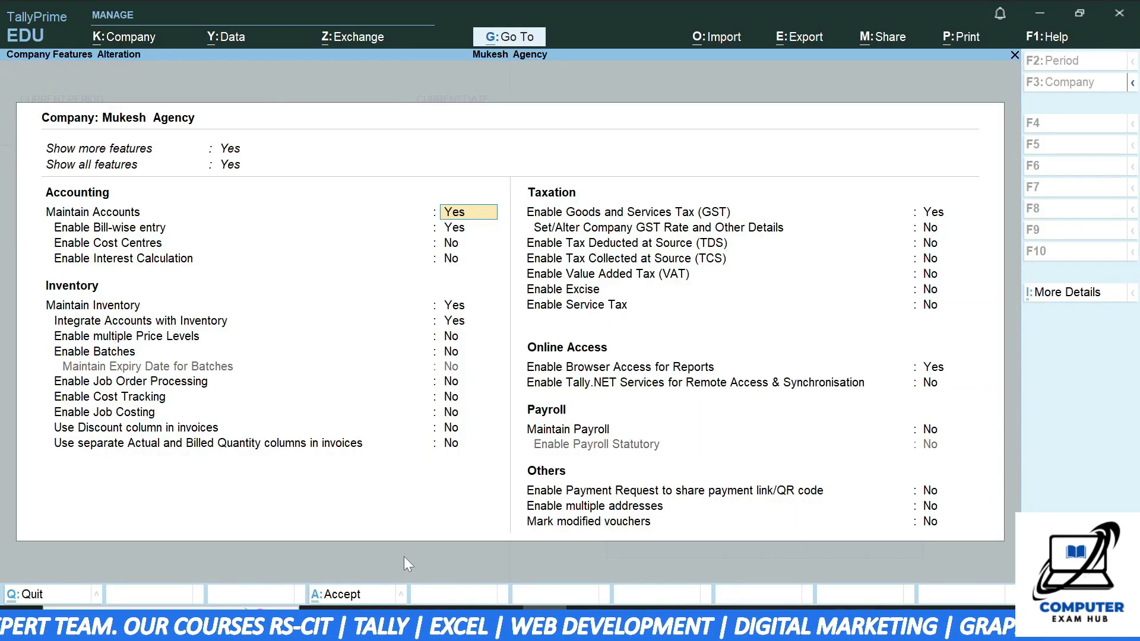
{"action": "key", "text": "Escape"}
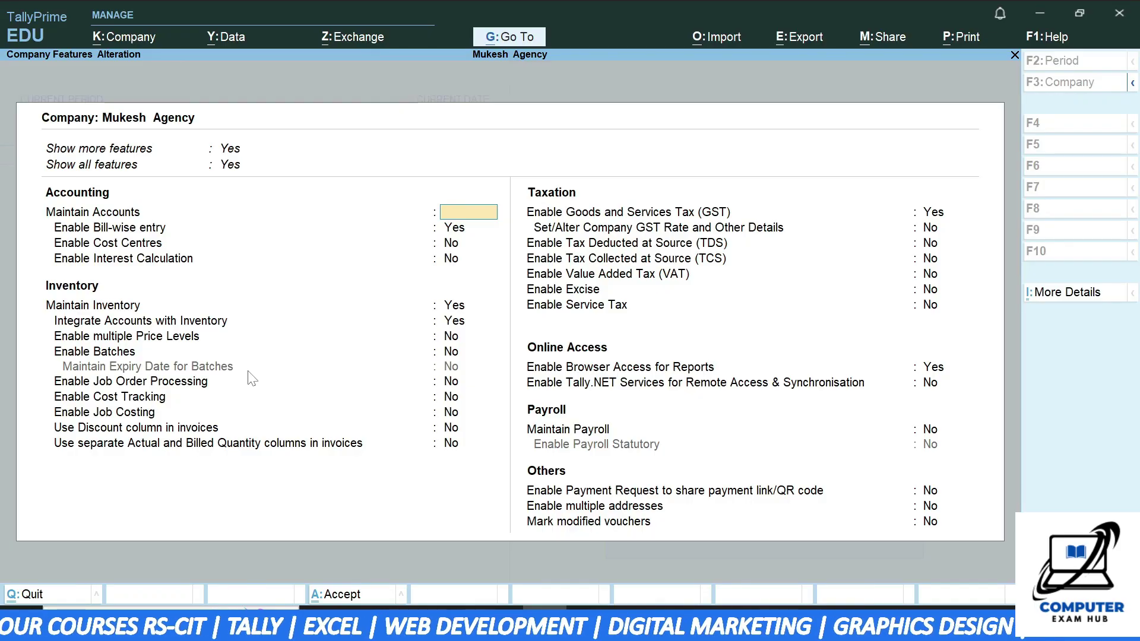
{"action": "key", "text": "y"}
{"action": "key", "text": "alt+k"}
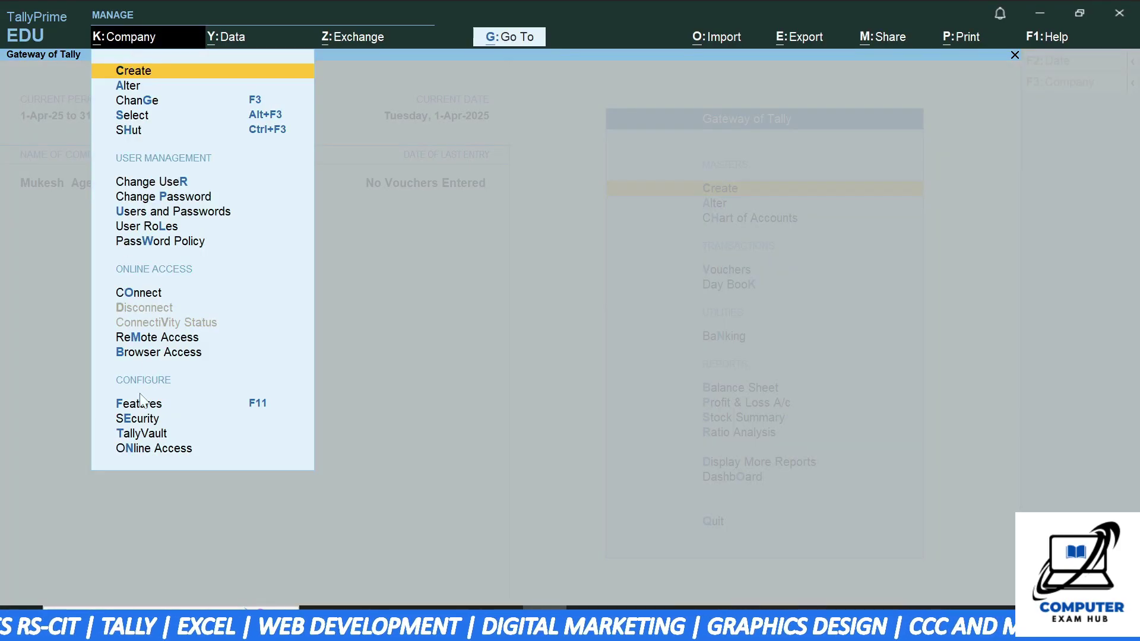
{"action": "left_click", "coordinate": [386, 435]}
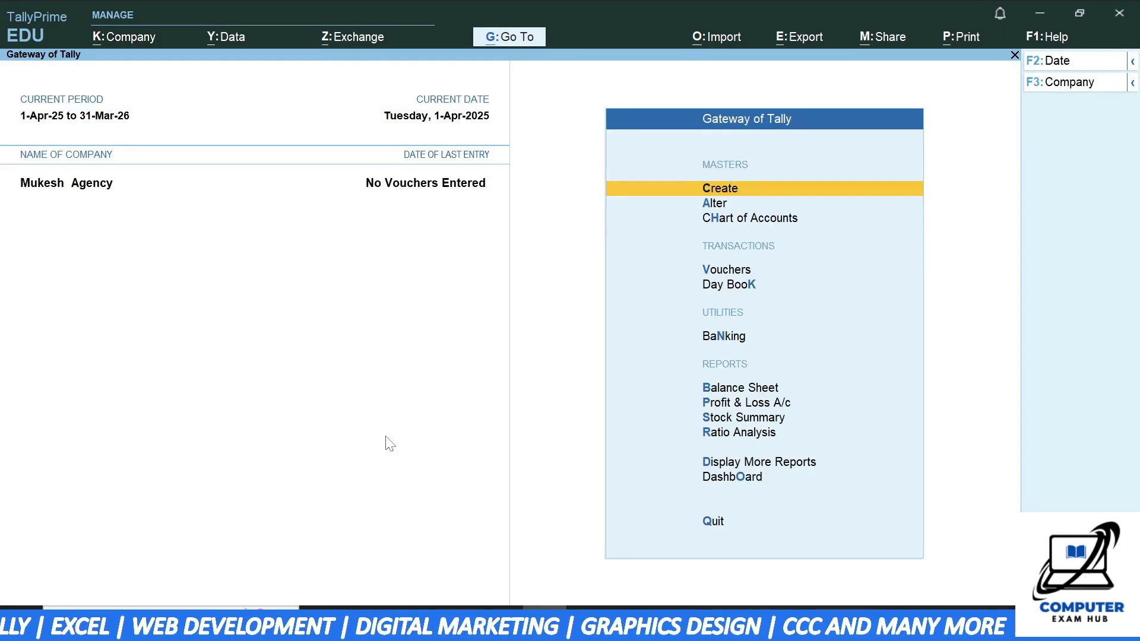